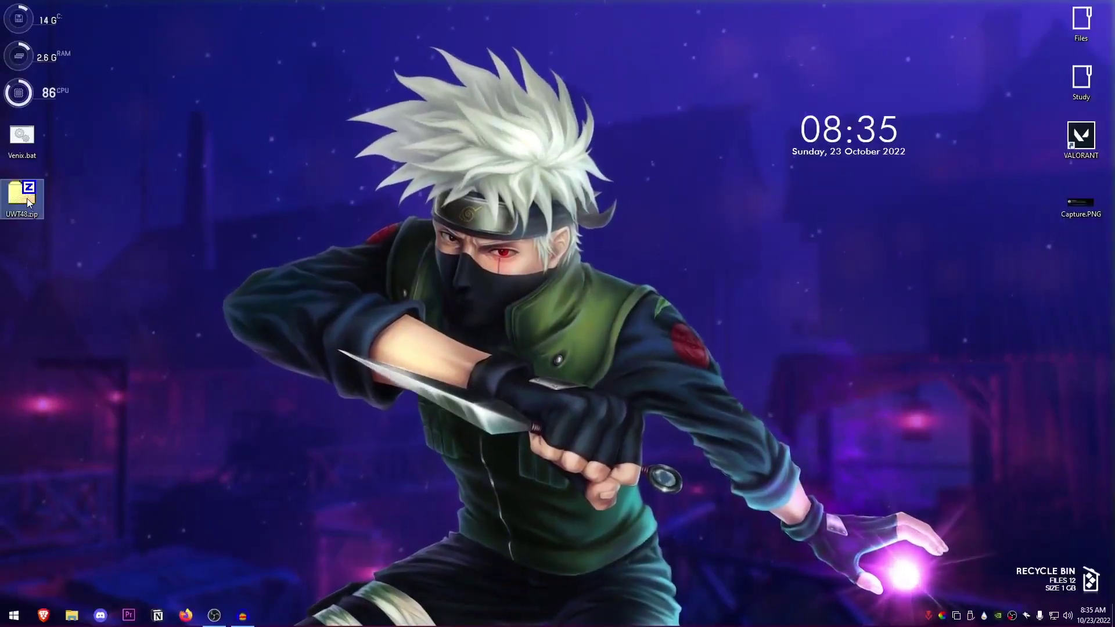
Extract UWT48.zip onto the desktop and place the extracted folder below the archive.
right_click(27, 198)
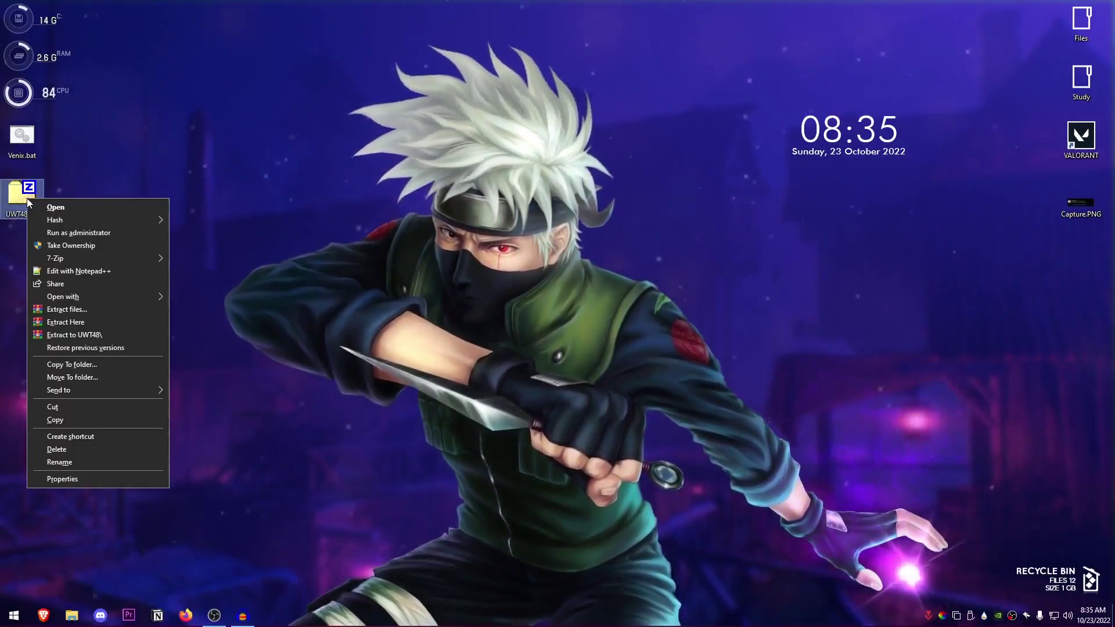
left_click(89, 323)
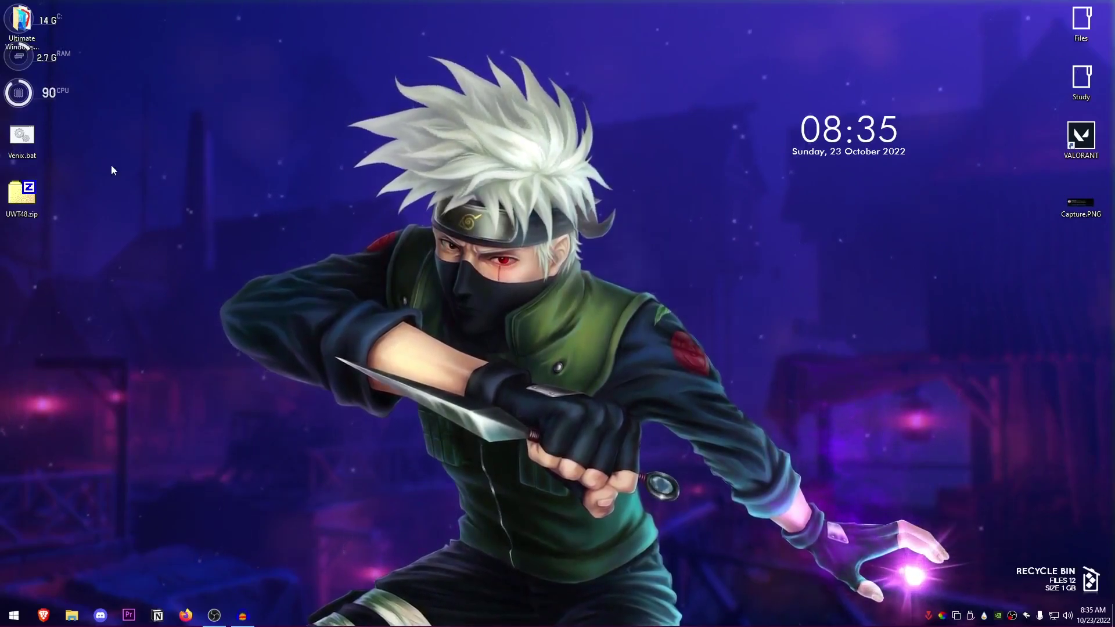
left_click_drag(21, 20, 33, 255)
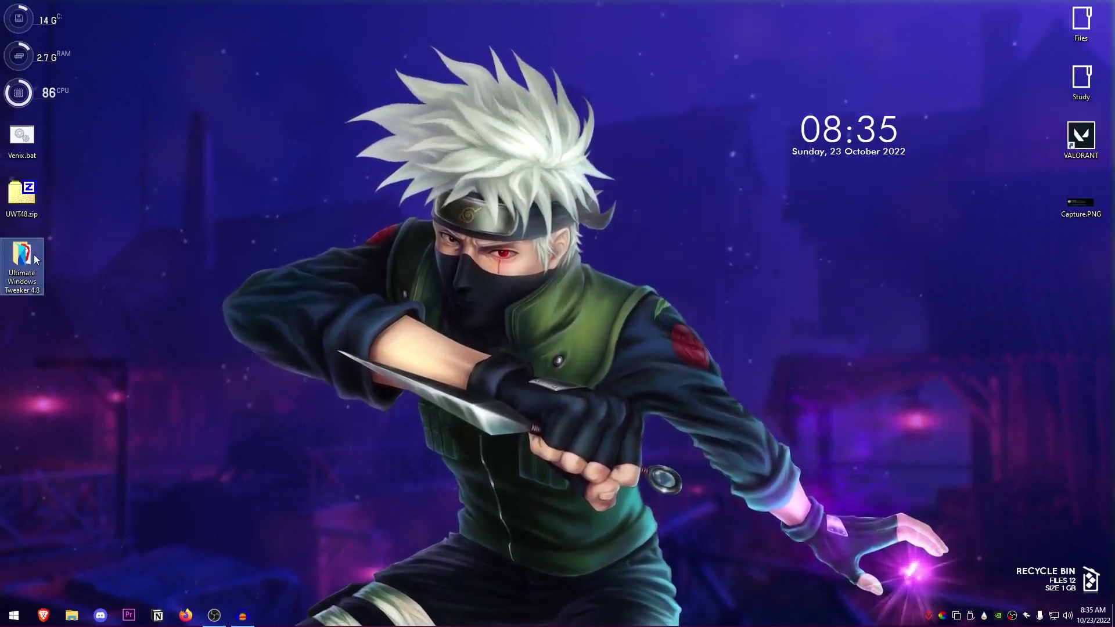
Run the Ultimate Windows Tweaker 4.8 executable from the extracted folder as administrator.
double_click(33, 255)
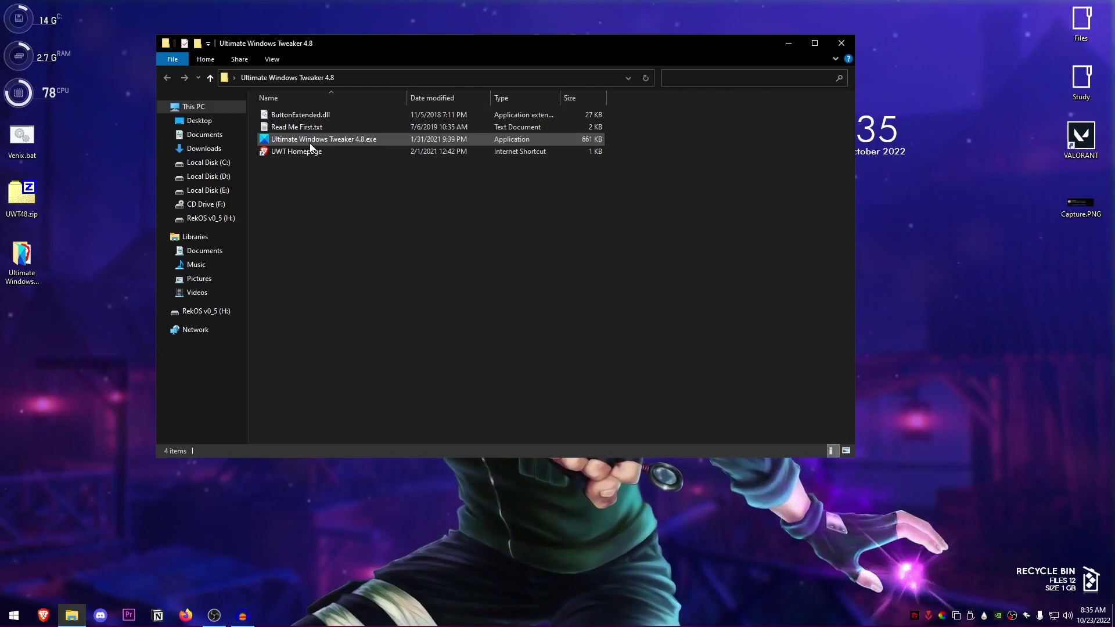
left_click(335, 143)
right_click(335, 139)
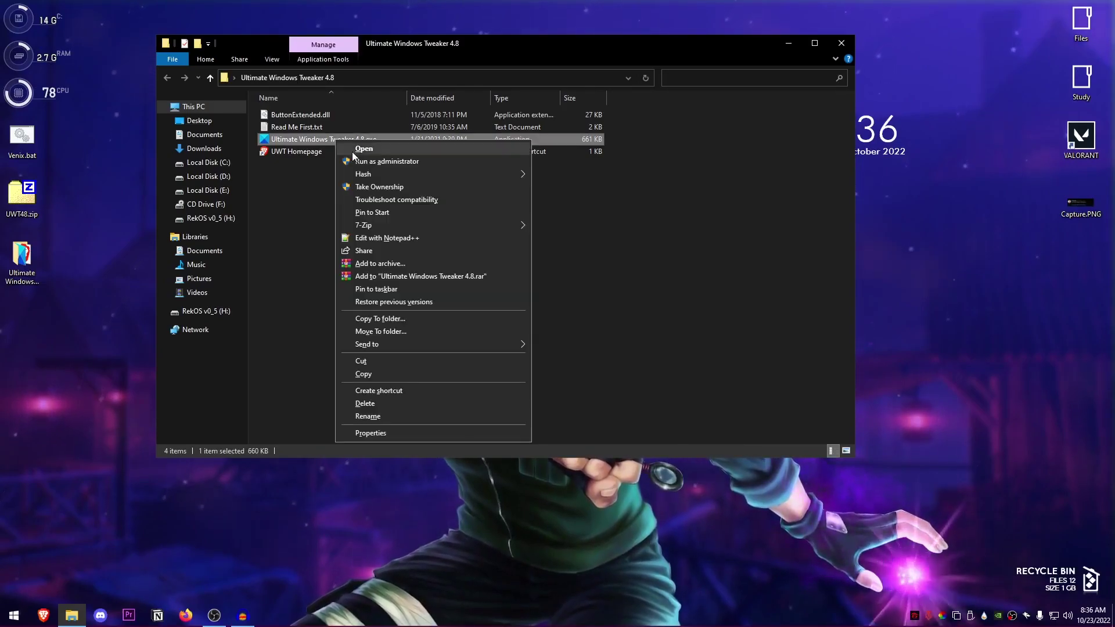
left_click(419, 163)
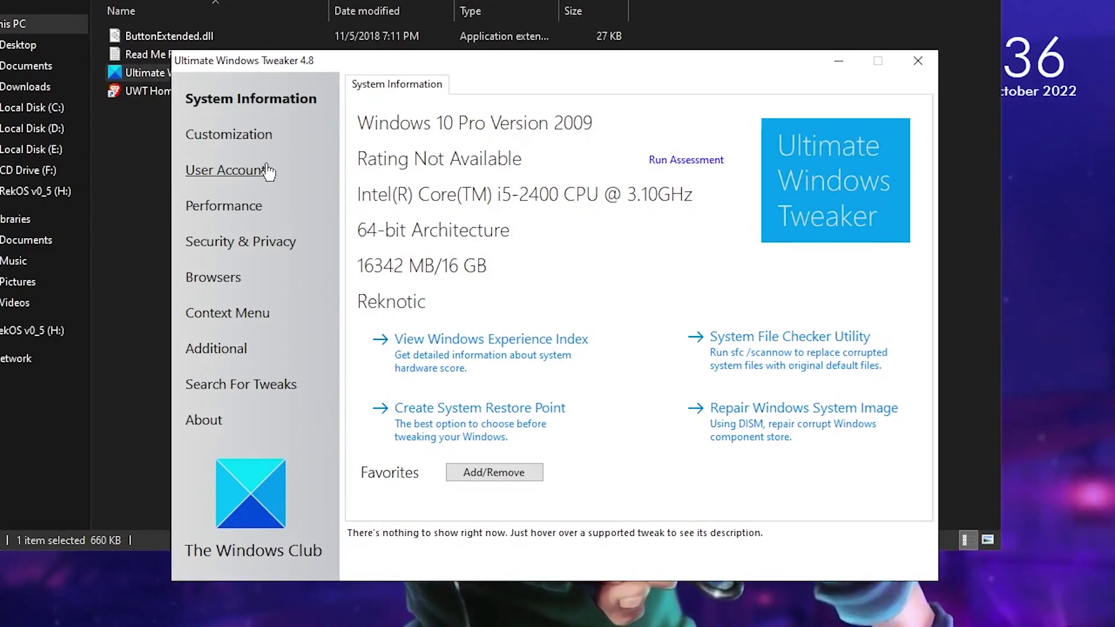
Untick Show Sign Out on the Customization page's Windows 10 tab.
left_click(229, 134)
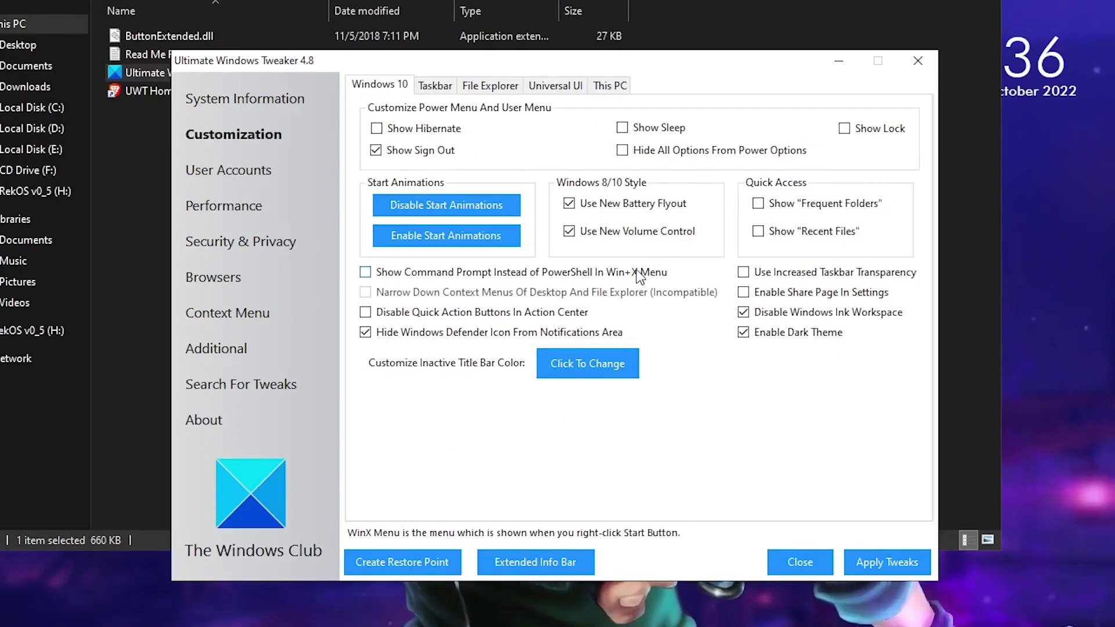
left_click(397, 154)
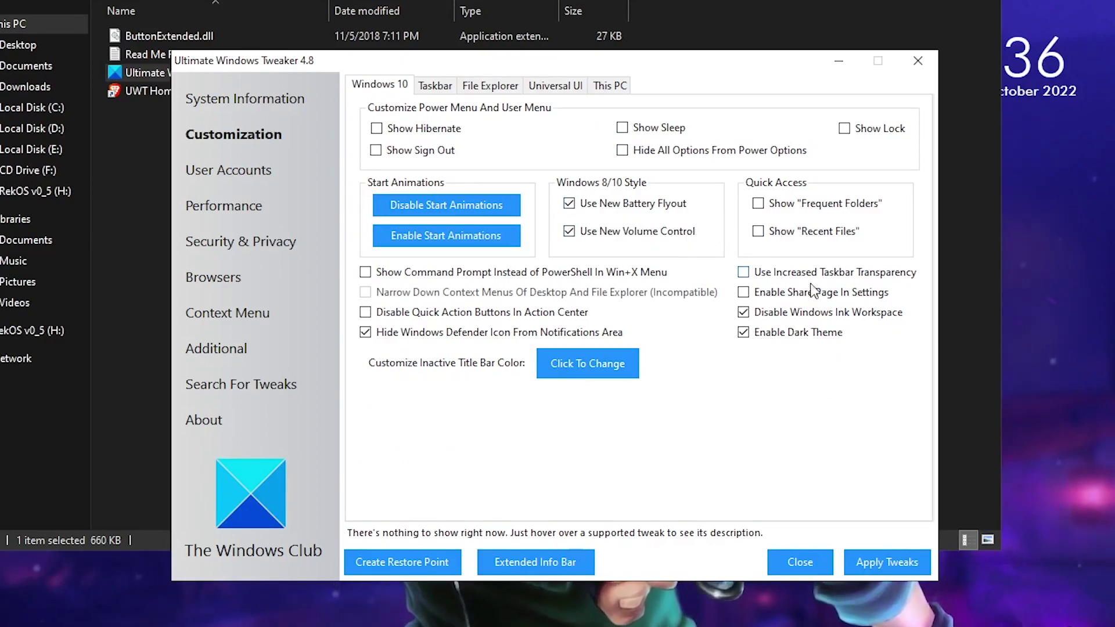
Review the Taskbar tweaks, then show the File Explorer tab with This PC as startup folder.
left_click(435, 86)
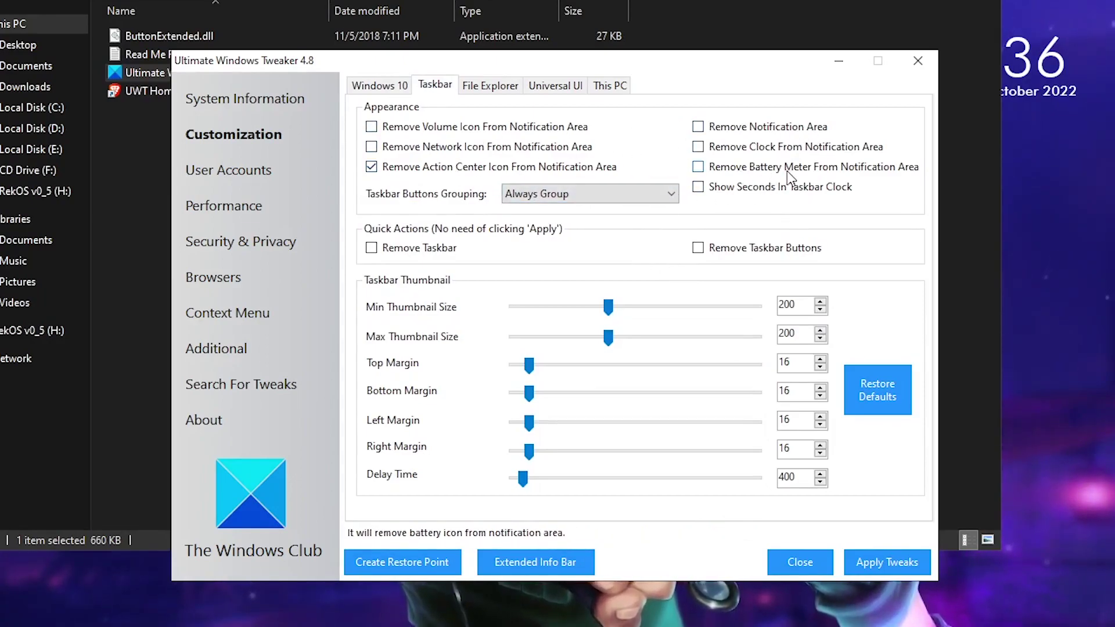
left_click(485, 90)
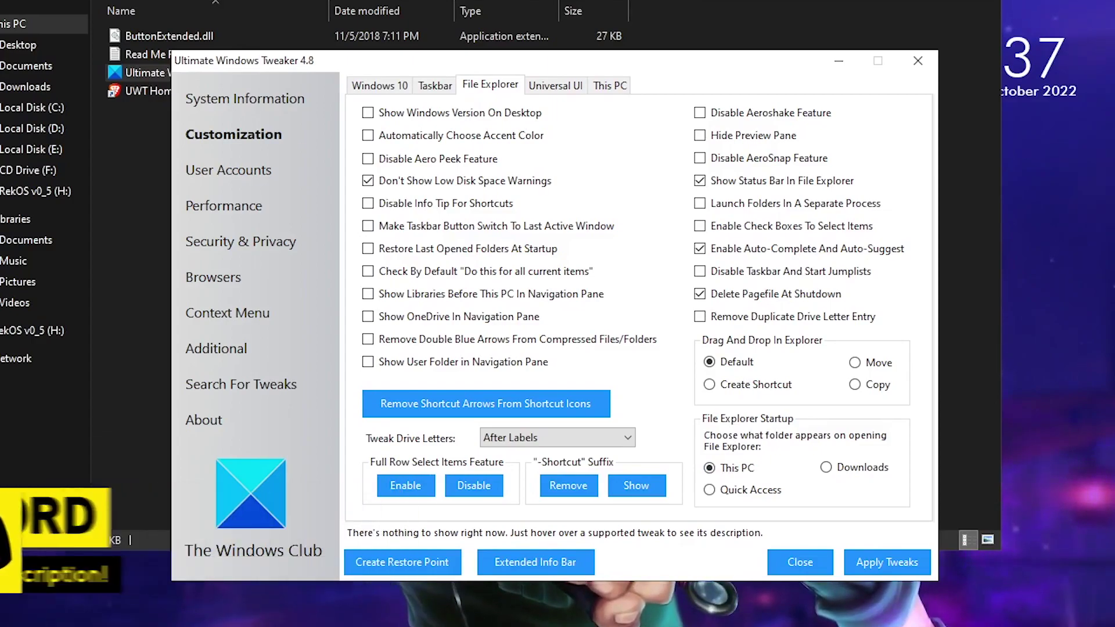
Show the Universal UI tab with its lock screen and miscellaneous tweaks.
left_click(574, 86)
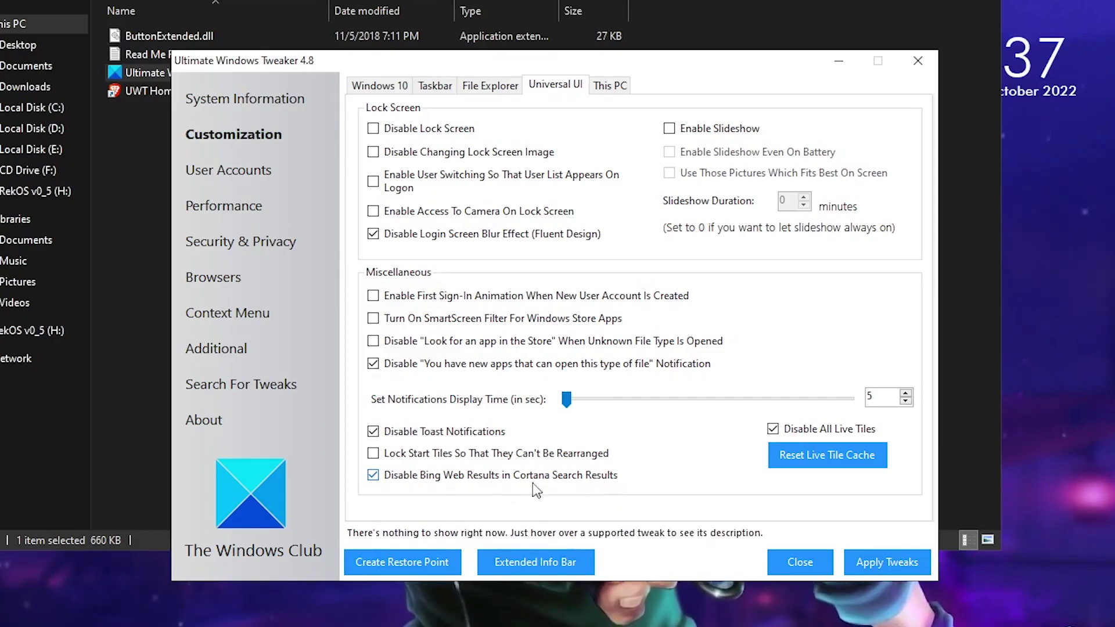
Compare the This PC tab's folder options with the folders File Explorer lists under This PC.
left_click(619, 81)
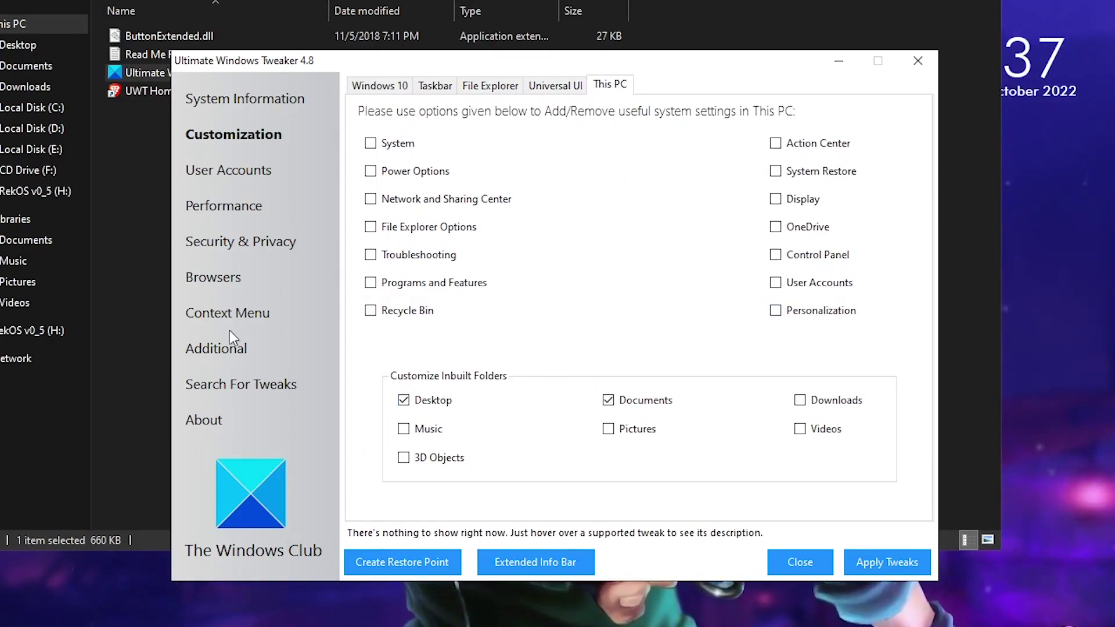
key("alt+Tab")
key("alt+Up")
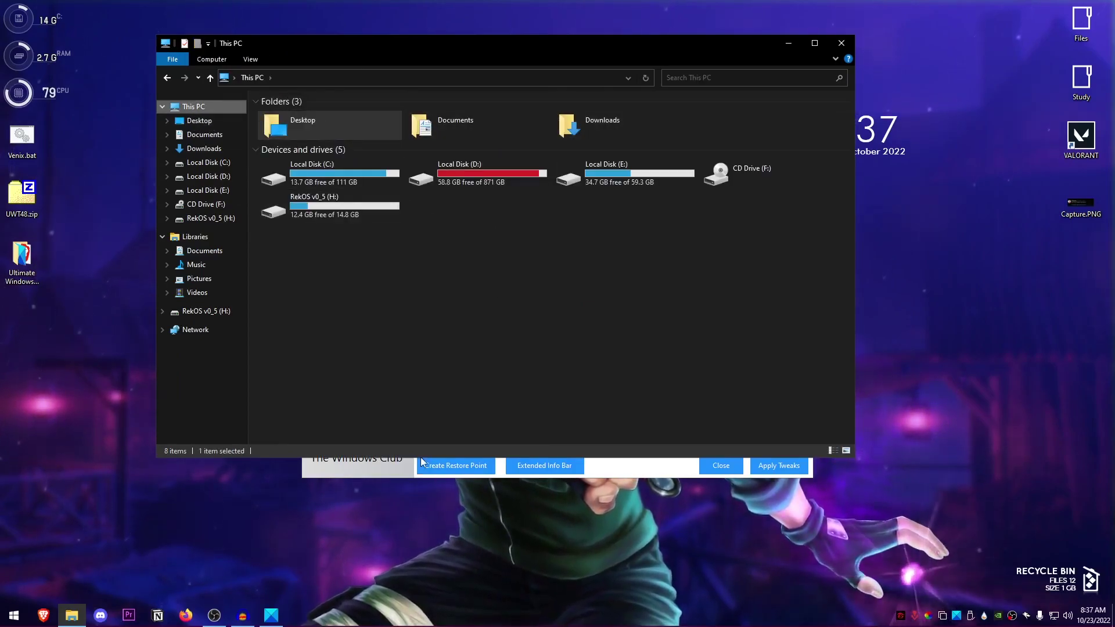
left_click(368, 472)
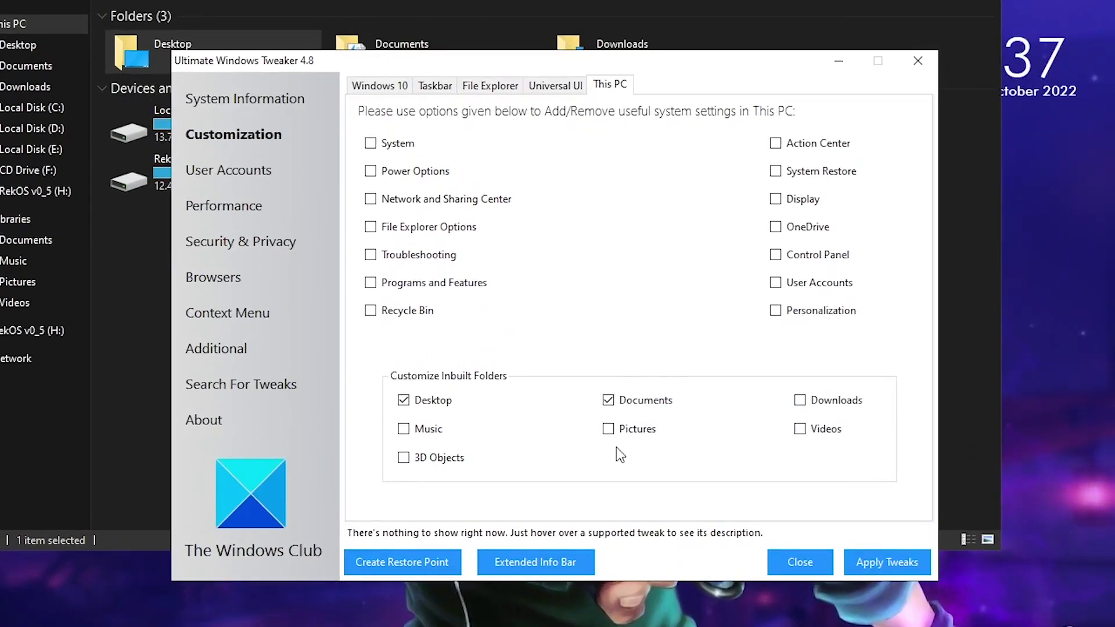
Review the User Accounts tweaks, then show the Performance Tweaks page.
left_click(228, 169)
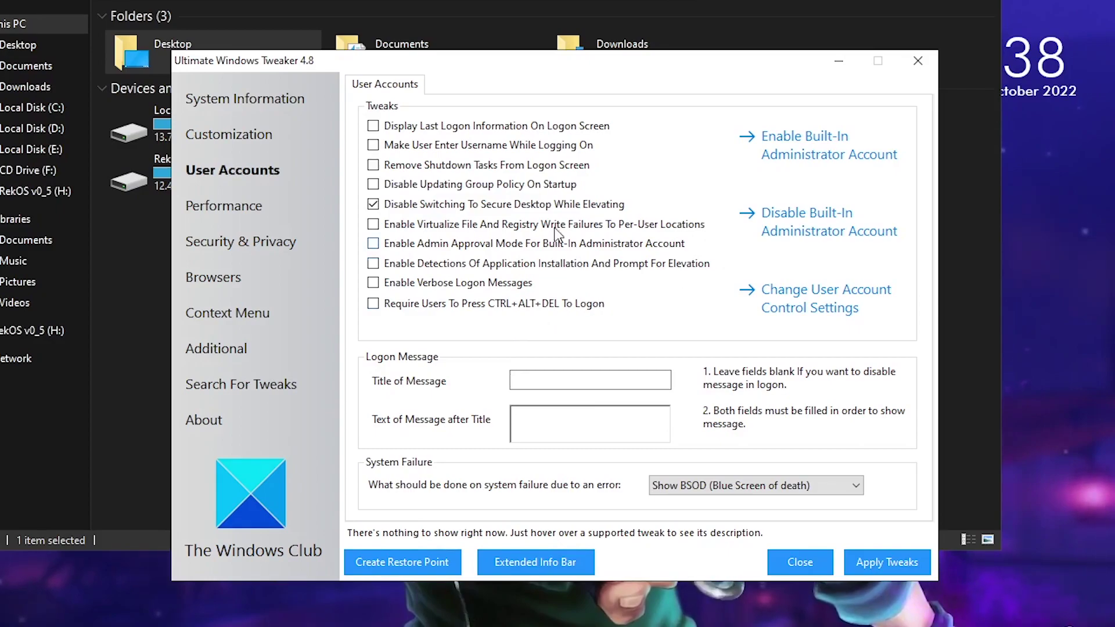
mouse_move(672, 224)
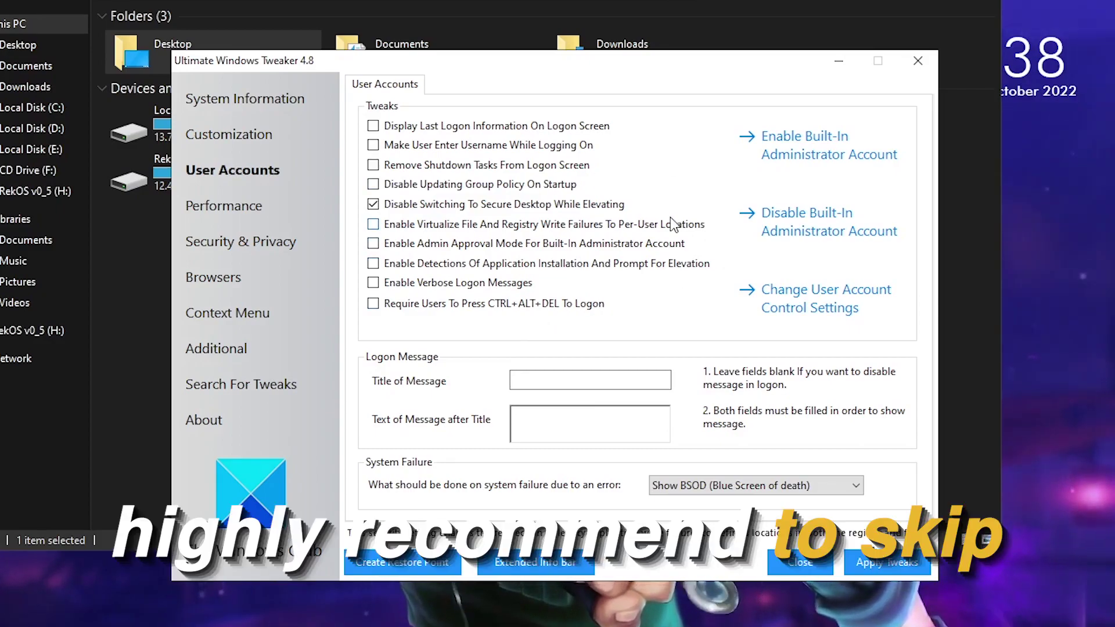
left_click(251, 218)
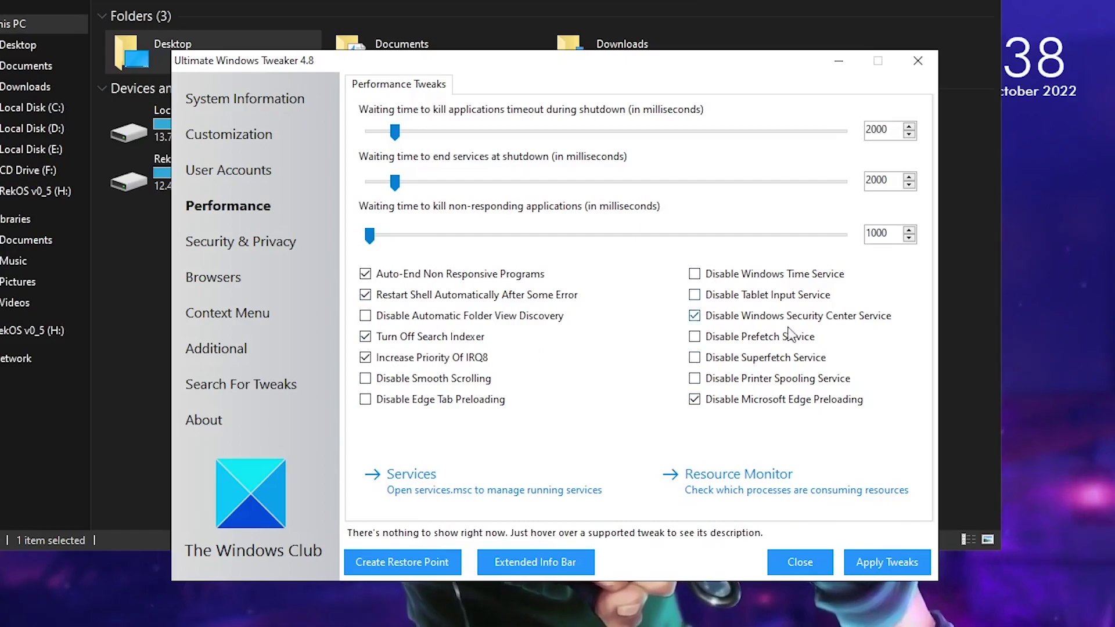
Tick Disable Edge Tab Preloading, Printer Spooling, Superfetch and Windows Time on the Performance page.
left_click(365, 400)
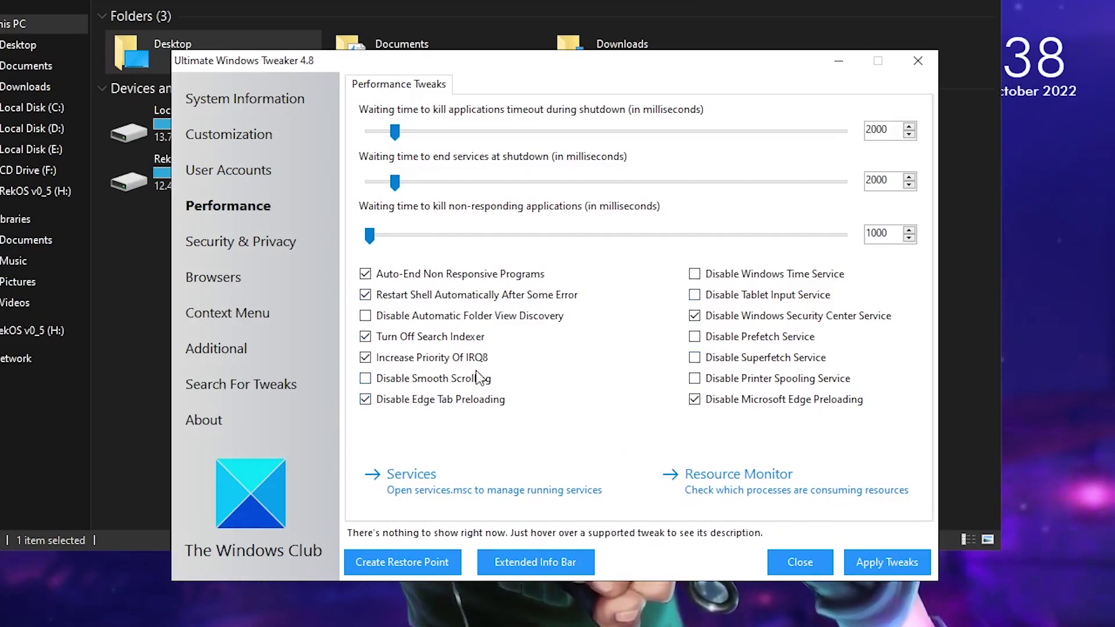
left_click(733, 379)
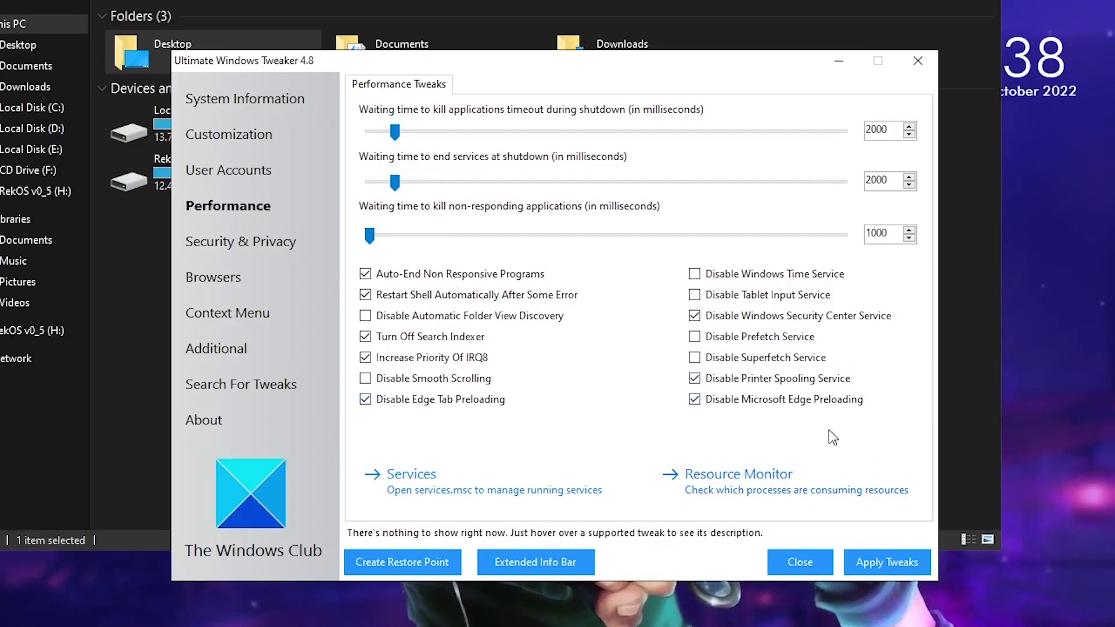
mouse_move(743, 363)
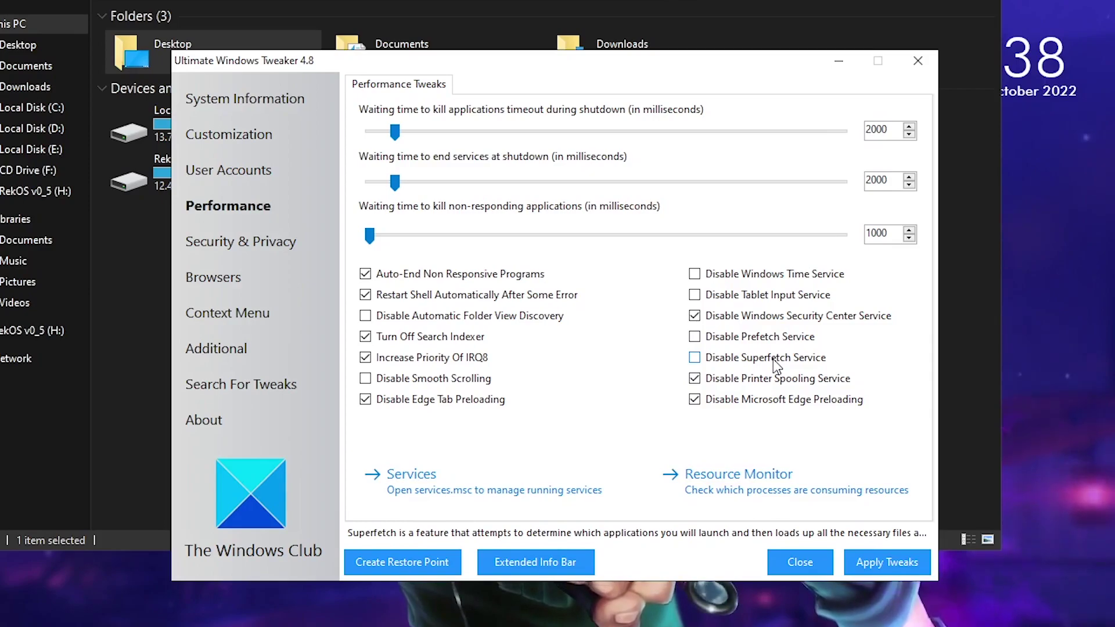
left_click(696, 360)
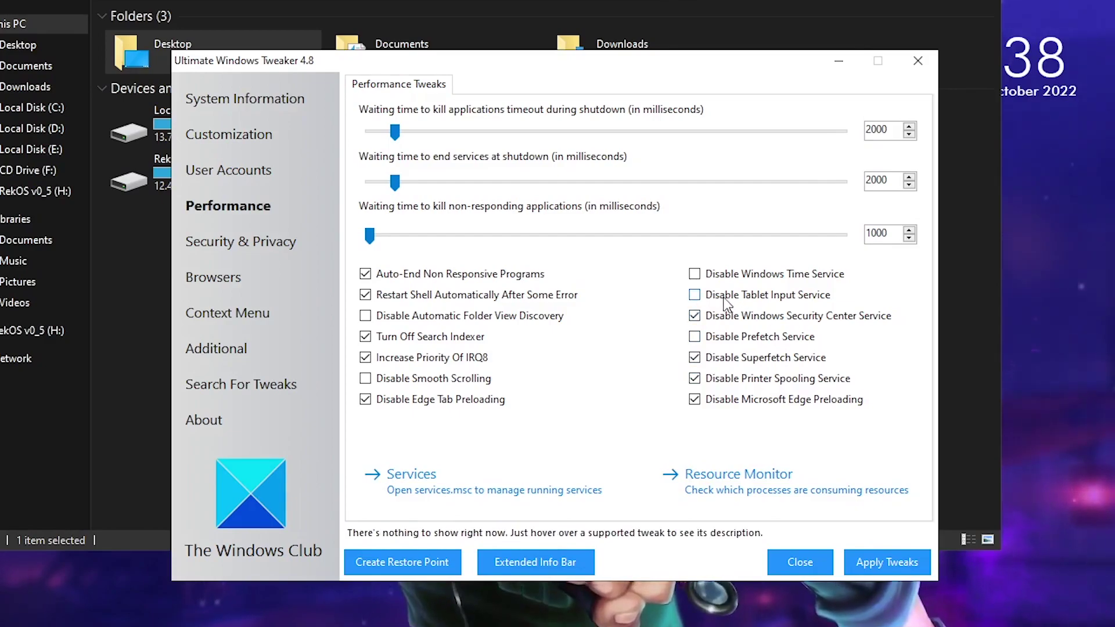
left_click(696, 275)
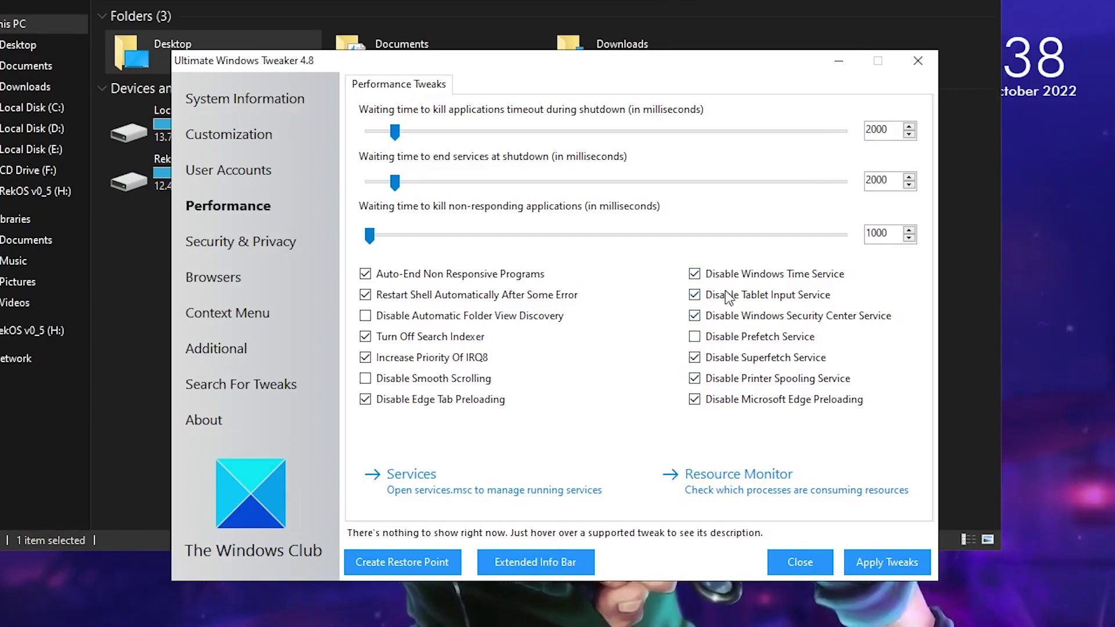
mouse_move(796, 302)
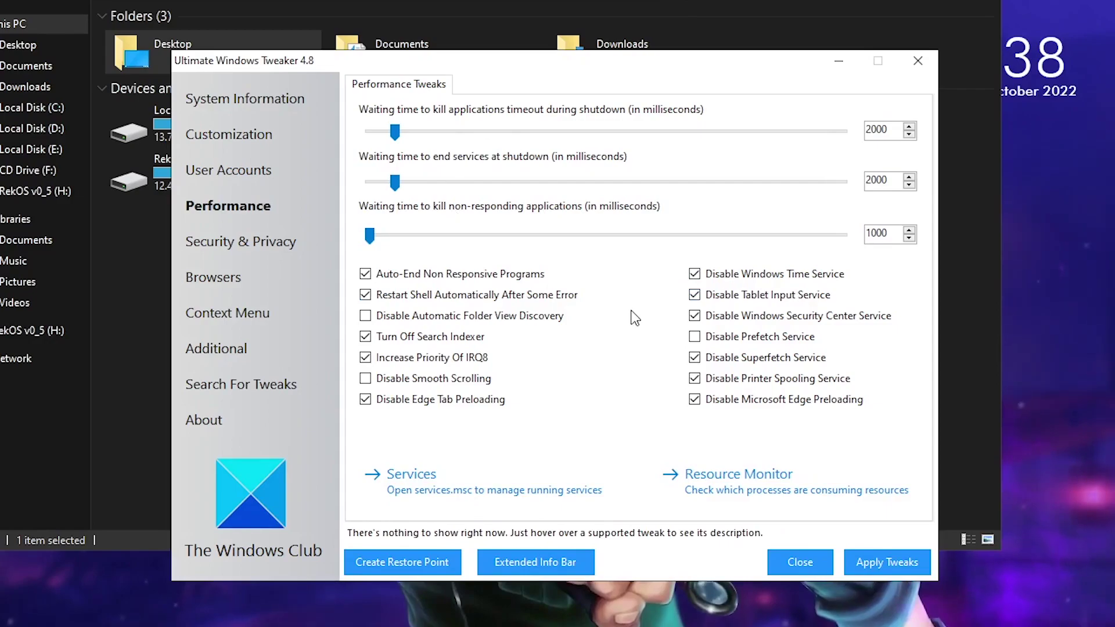
Under Security Settings, disable Encrypting File System, MMC Snap-ins and the Windows Update service.
left_click(213, 253)
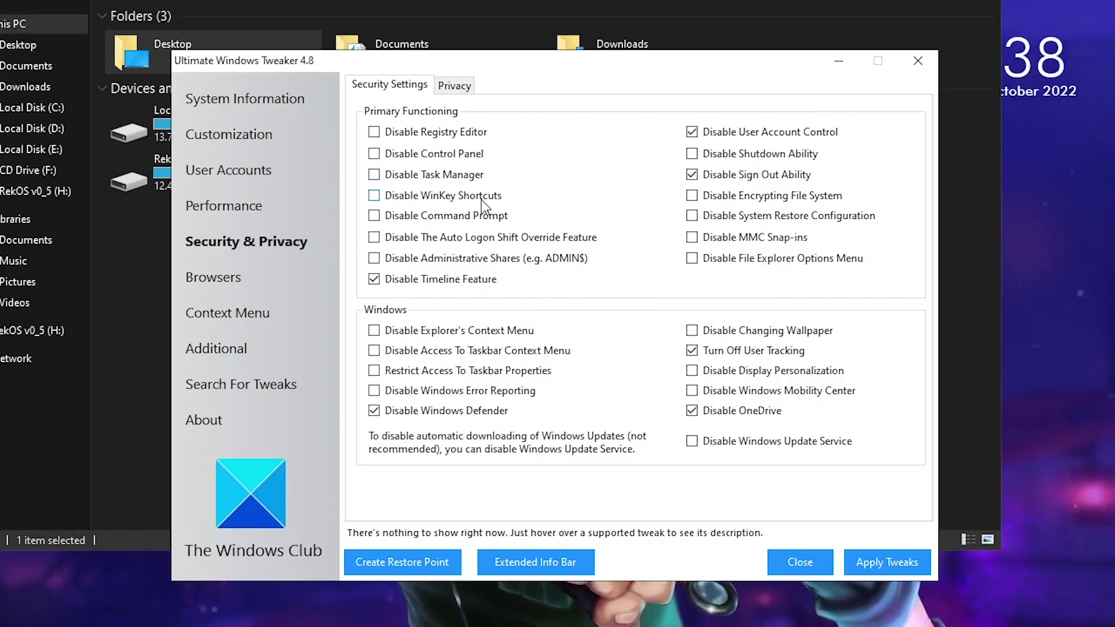
mouse_move(491, 240)
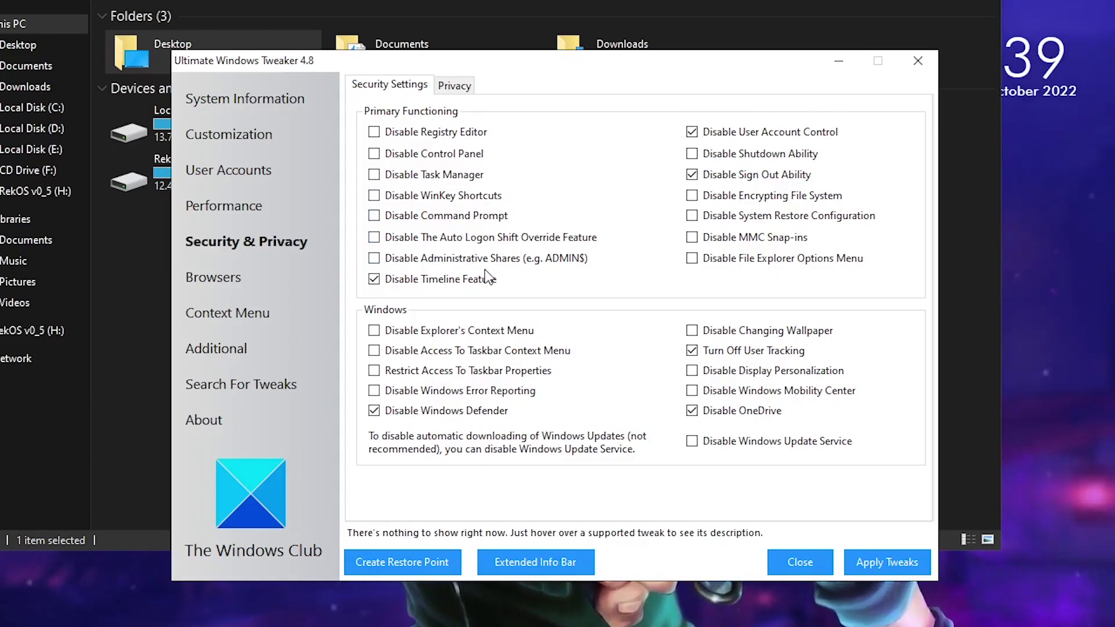
mouse_move(487, 288)
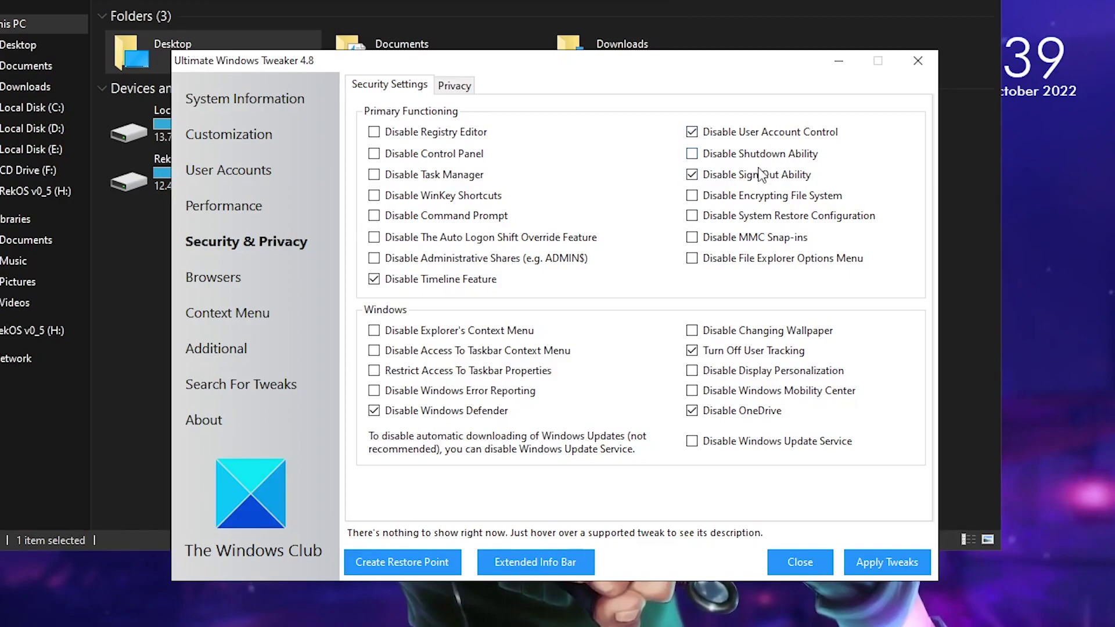
left_click(727, 196)
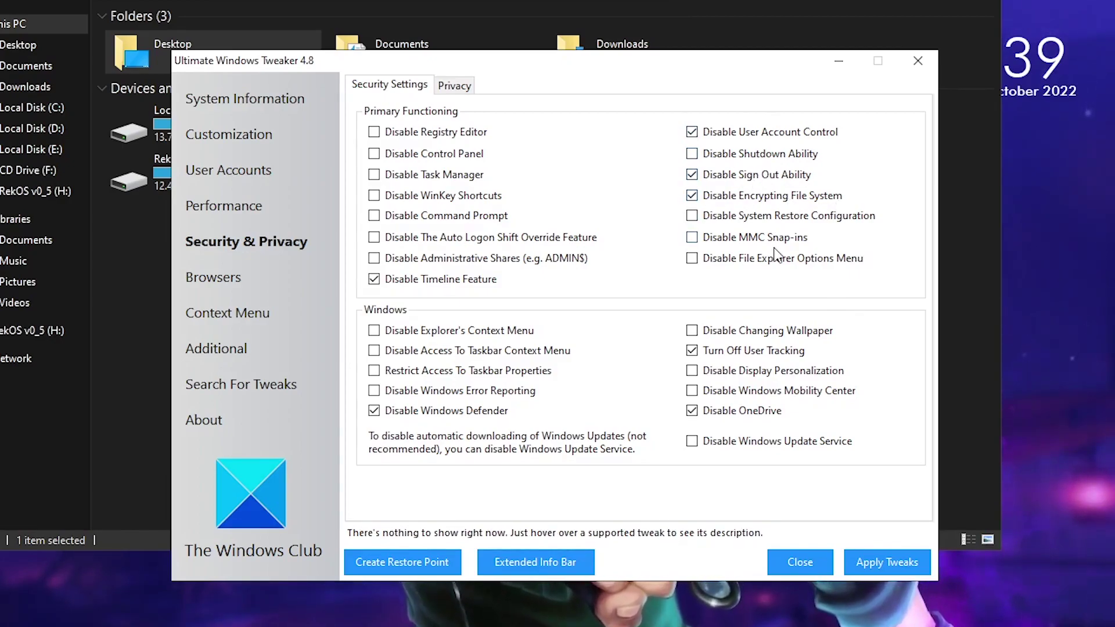
mouse_move(825, 218)
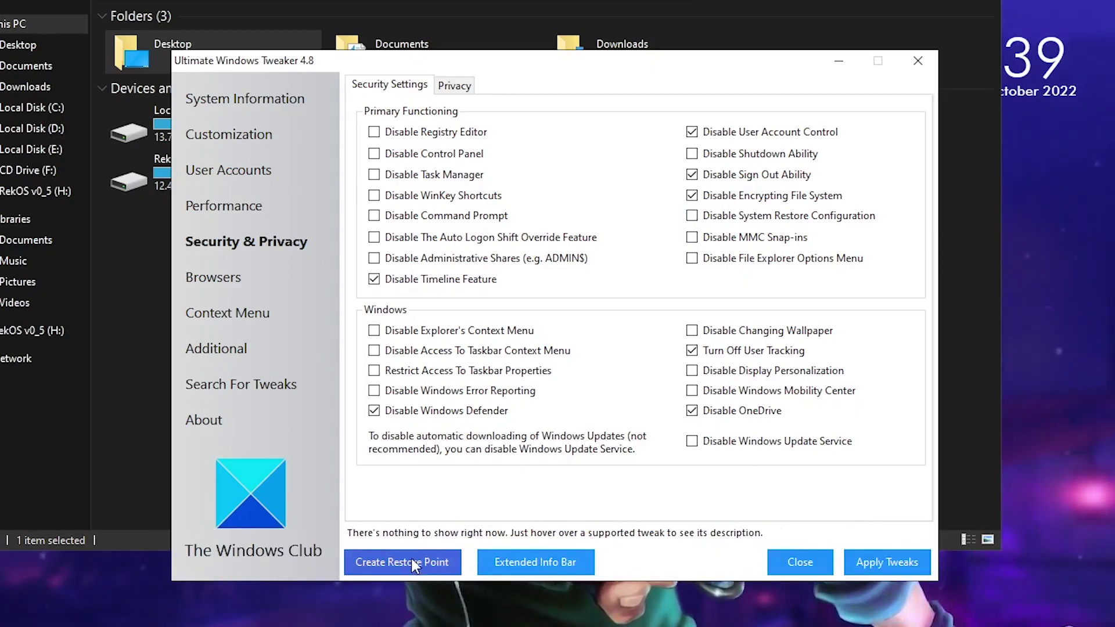
left_click(759, 239)
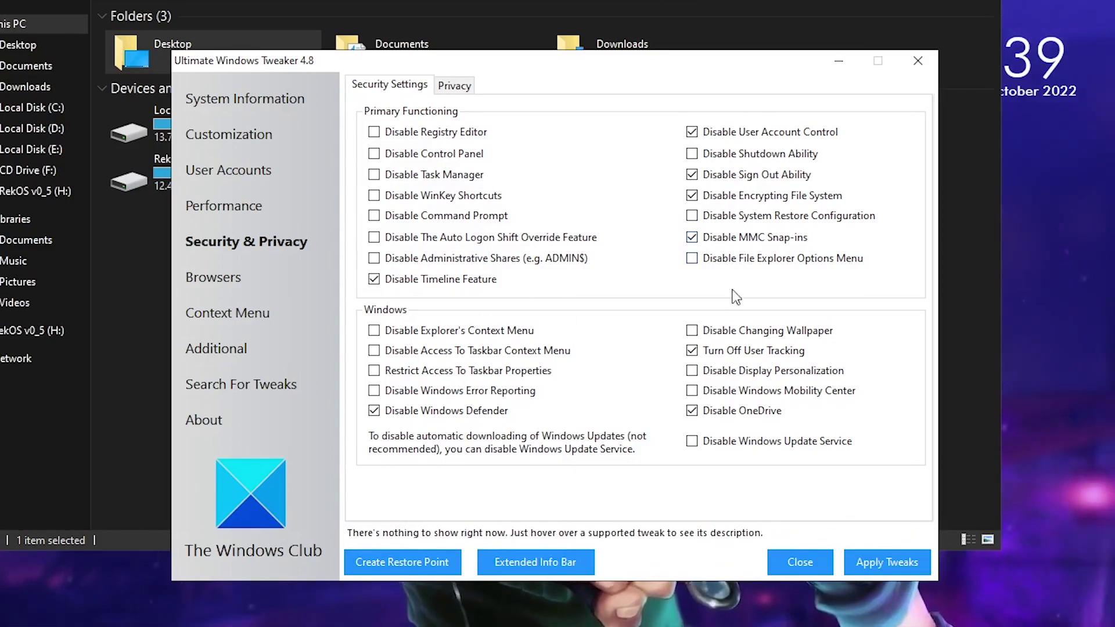
mouse_move(859, 265)
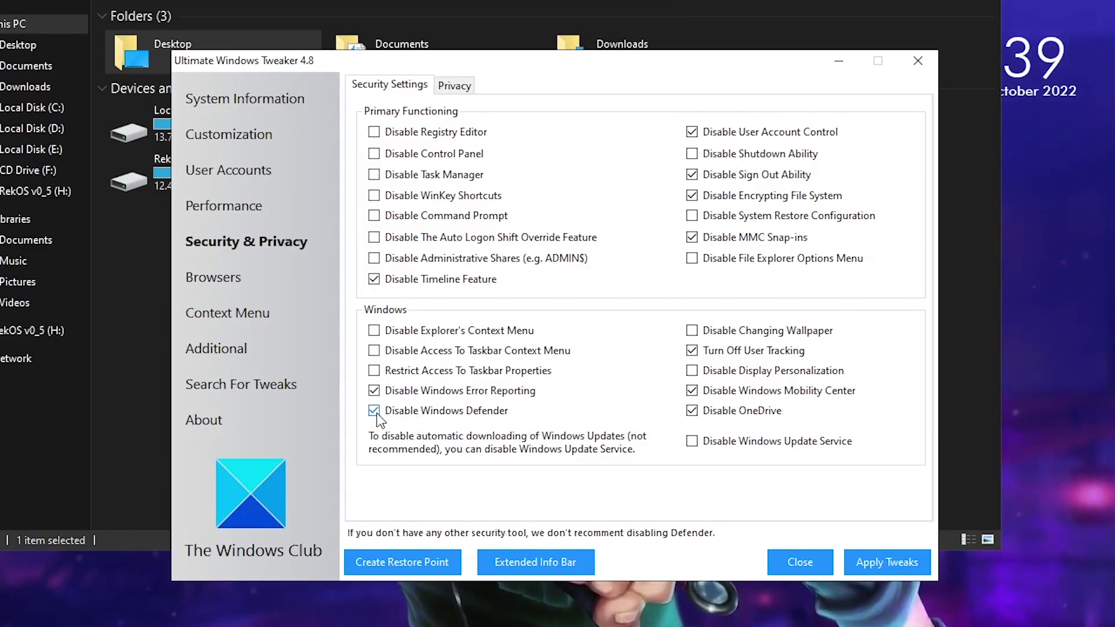
left_click(692, 441)
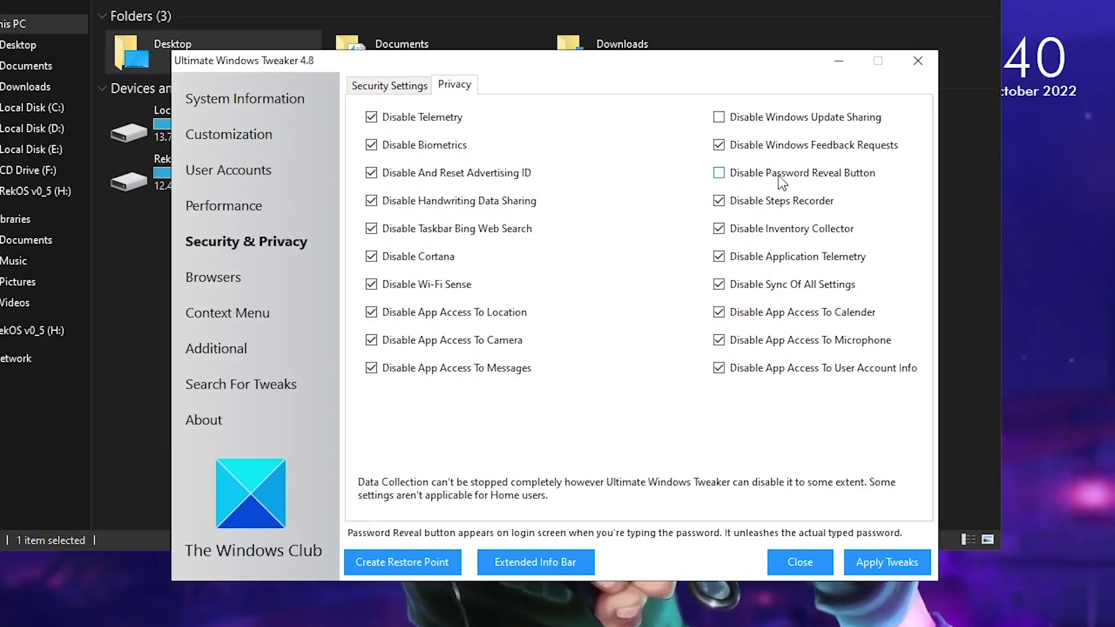
Untick Disable Password Reveal Button on the Privacy tab.
left_click(720, 173)
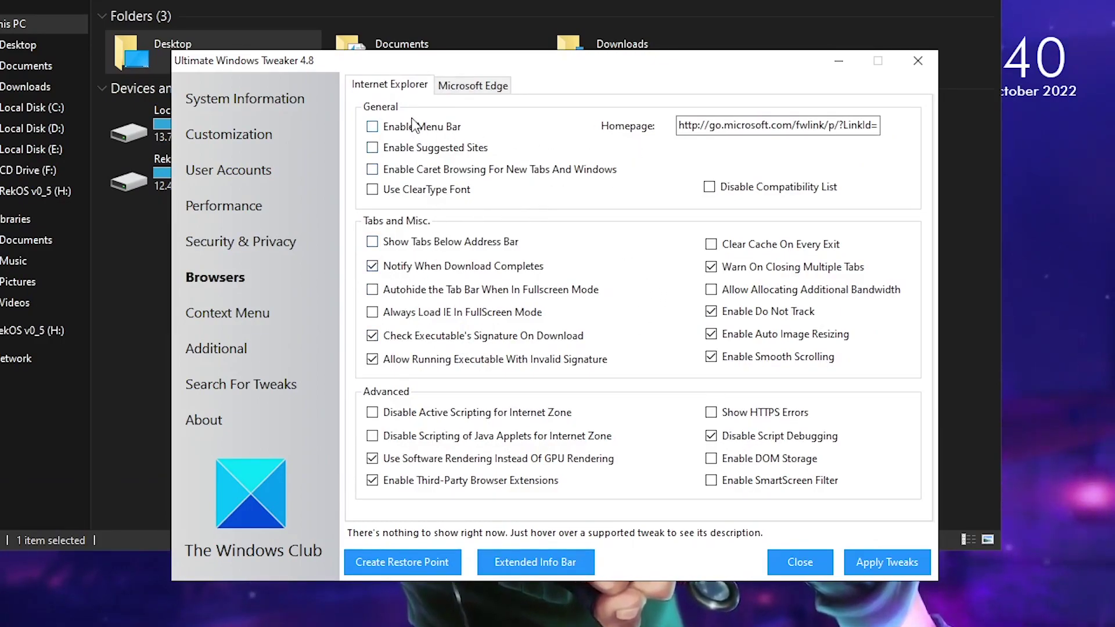
Compare the Internet Explorer and Microsoft Edge tabs, then show the Context Menu tweaks.
left_click(503, 93)
left_click(401, 87)
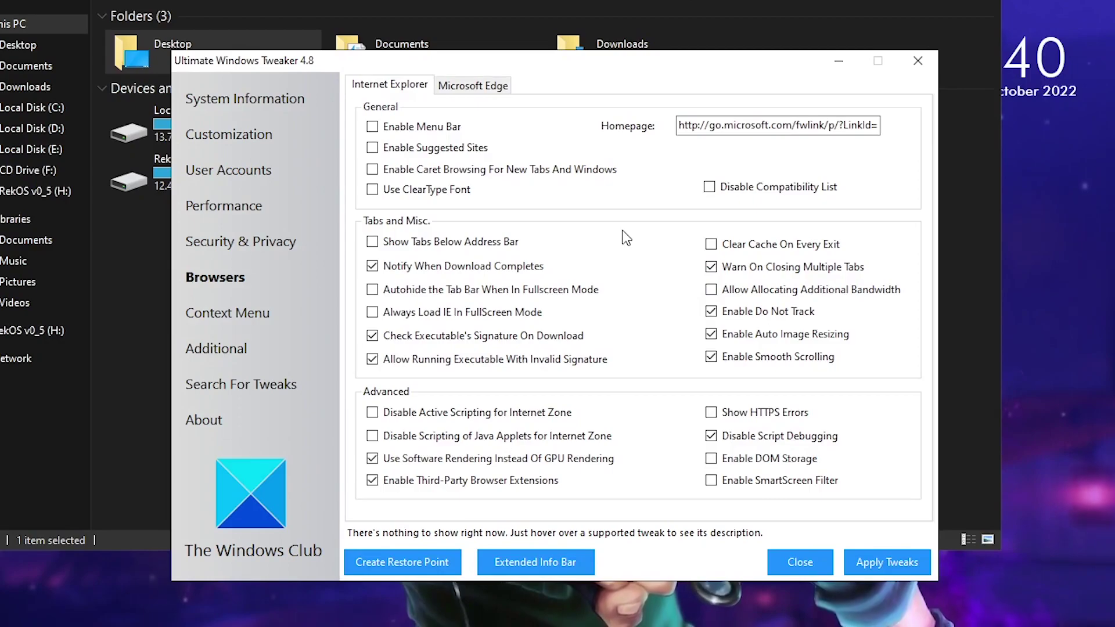
left_click(479, 98)
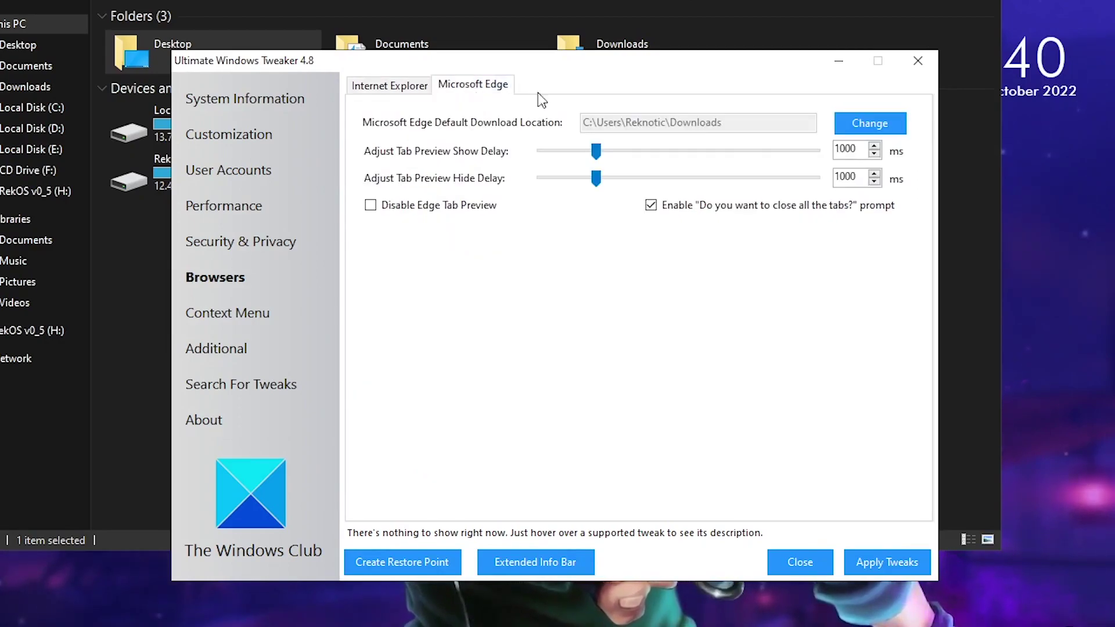
left_click(407, 86)
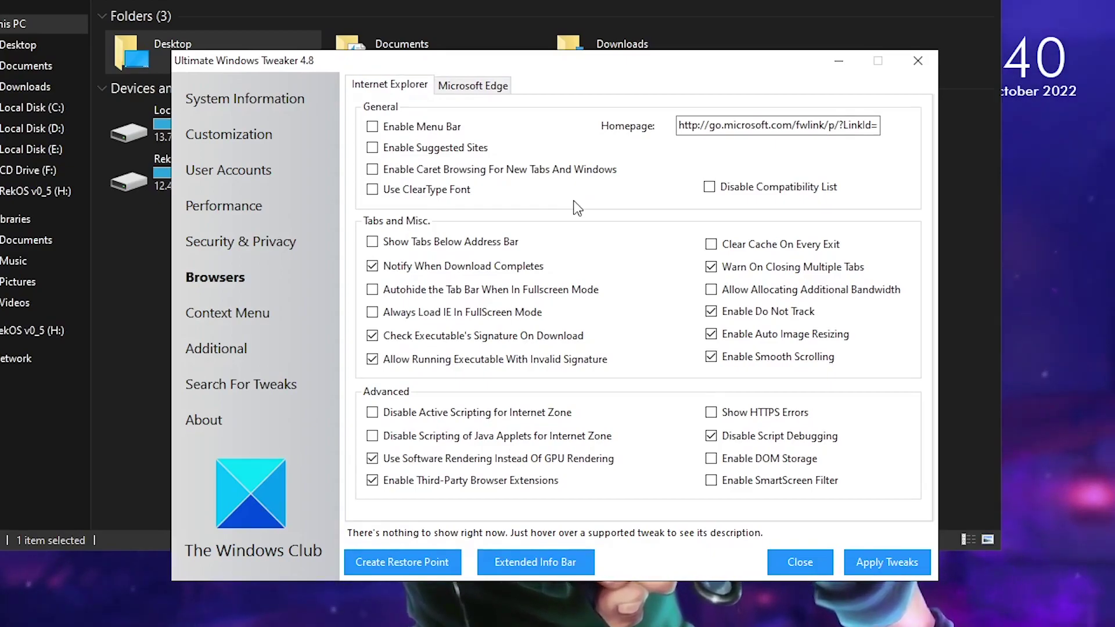
left_click(249, 315)
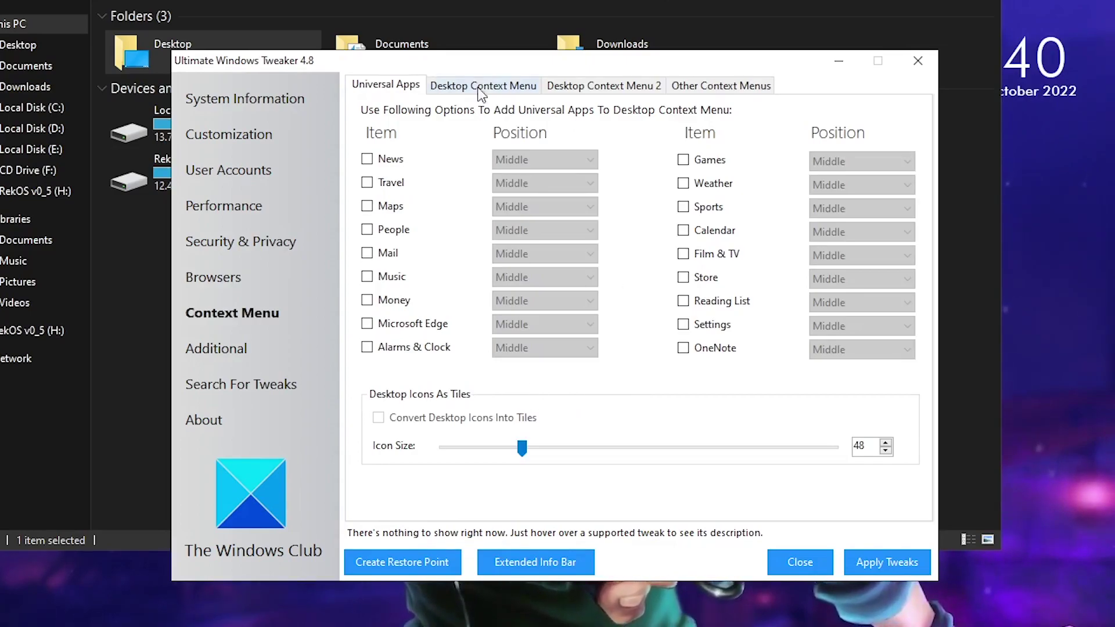
On the Desktop Context Menu tab, toggle Calculator off and back on so it stays.
left_click(482, 87)
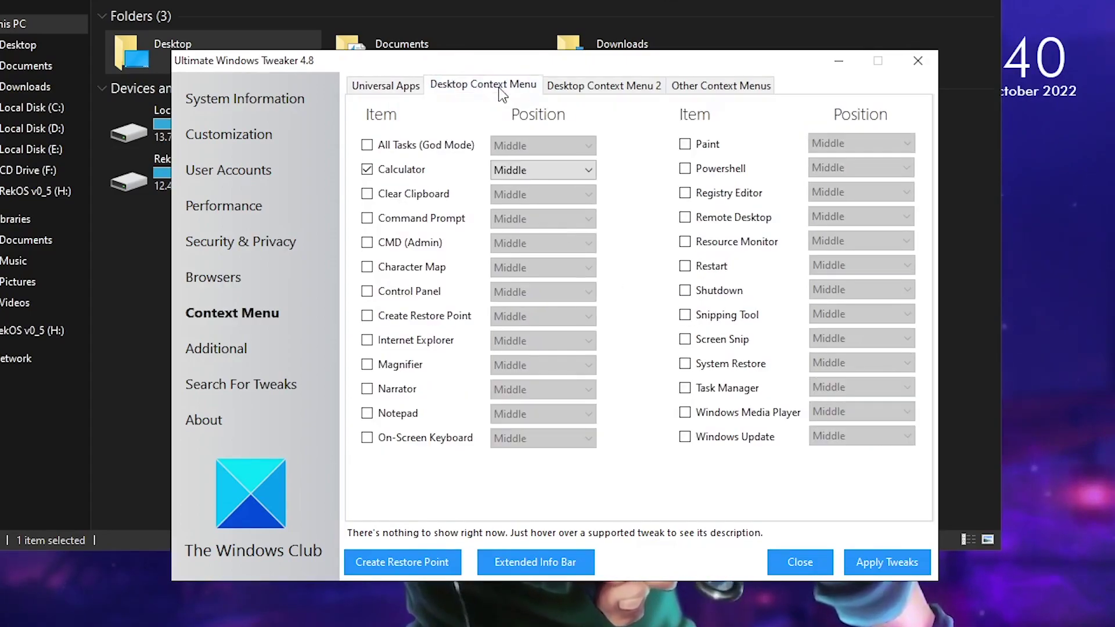
left_click(385, 172)
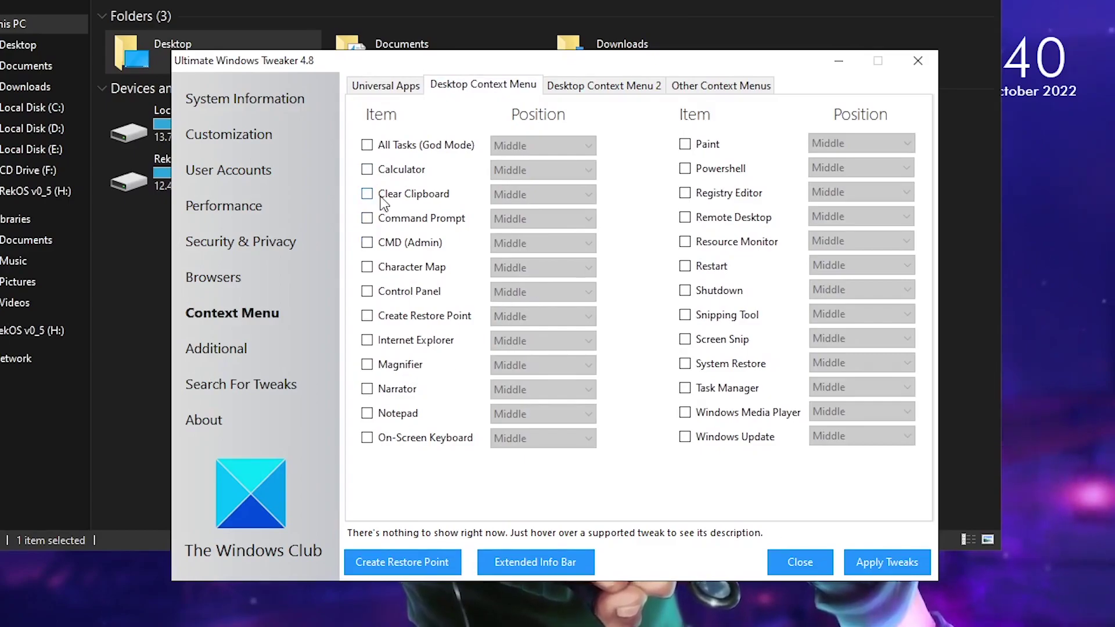
left_click(385, 171)
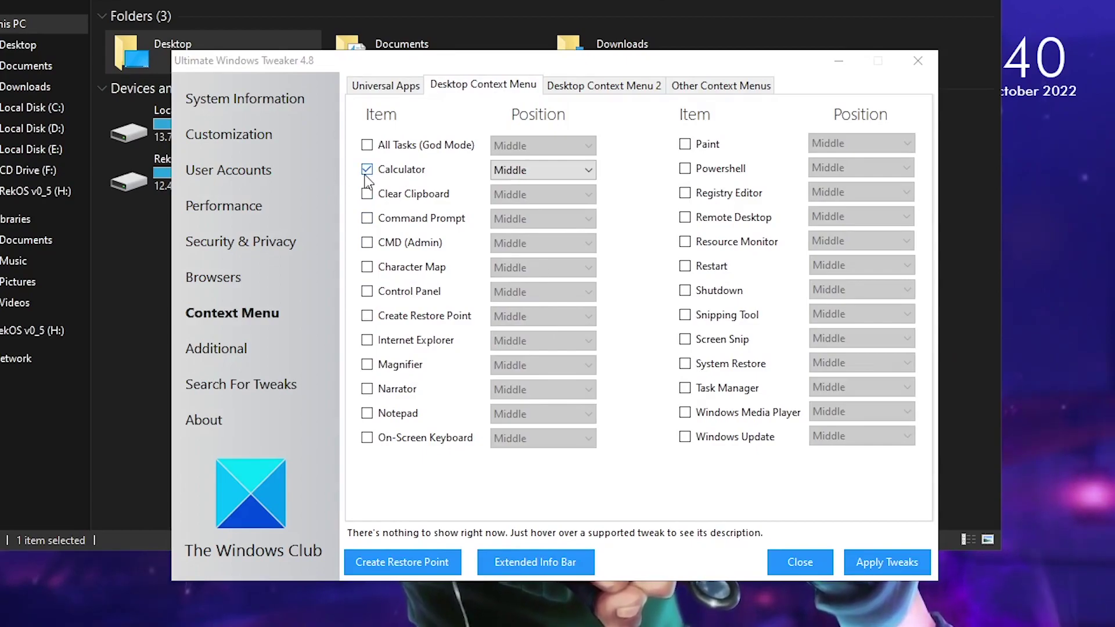
Preview the desktop right-click menu, then go to the Additional tweaks page.
left_click(649, 284)
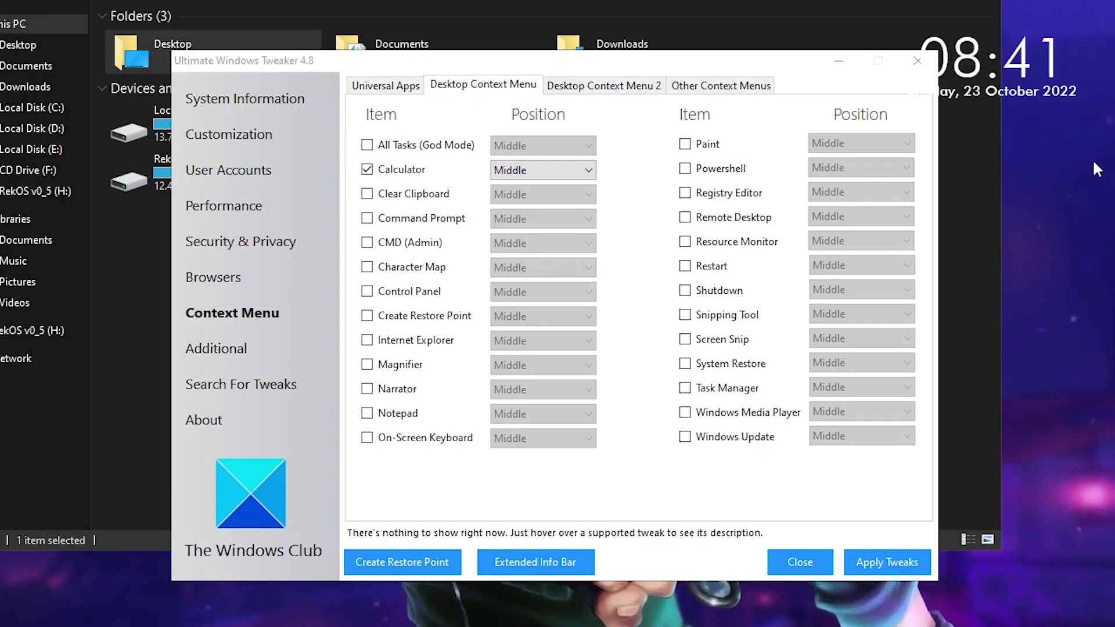
key("super+x")
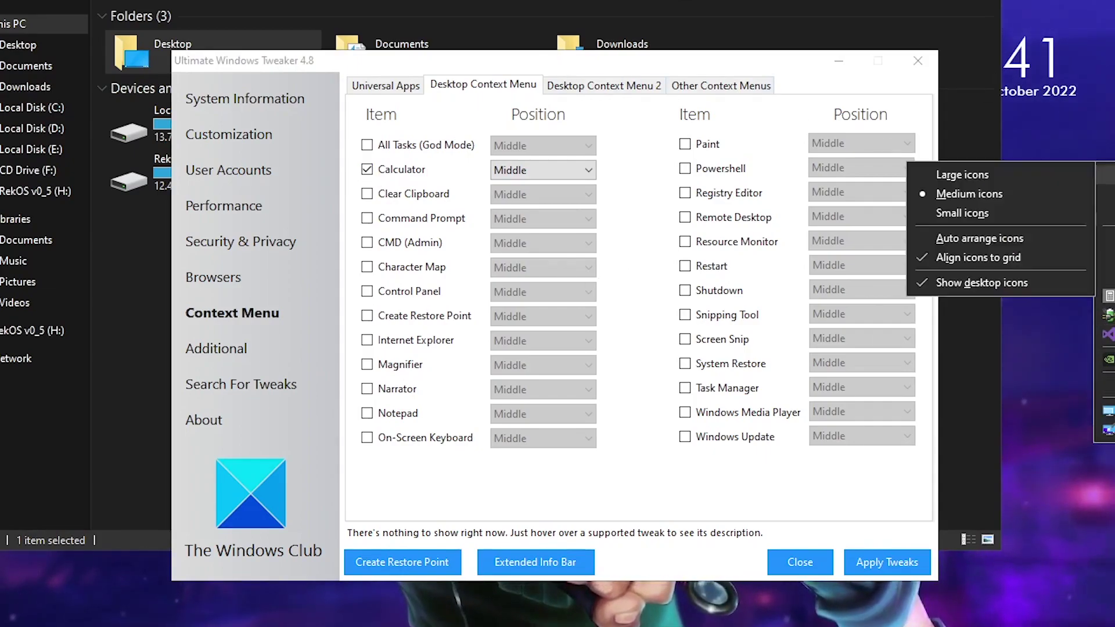
right_click(1109, 297)
key("Escape")
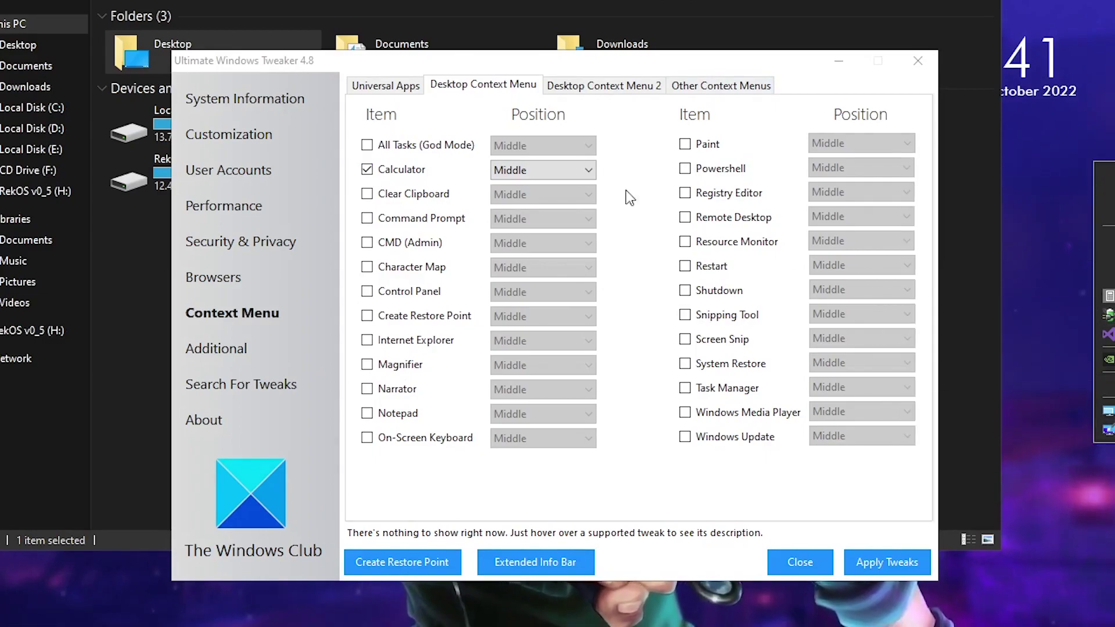
left_click(223, 355)
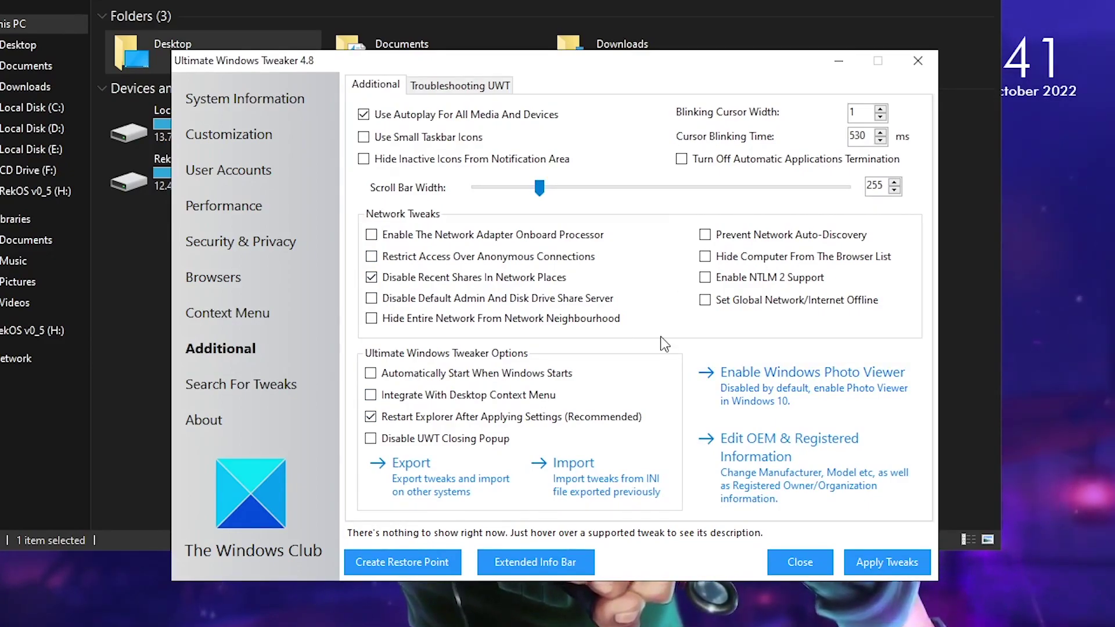
Search the tweaks for power and jump to This PC's Power Options setting.
left_click(224, 384)
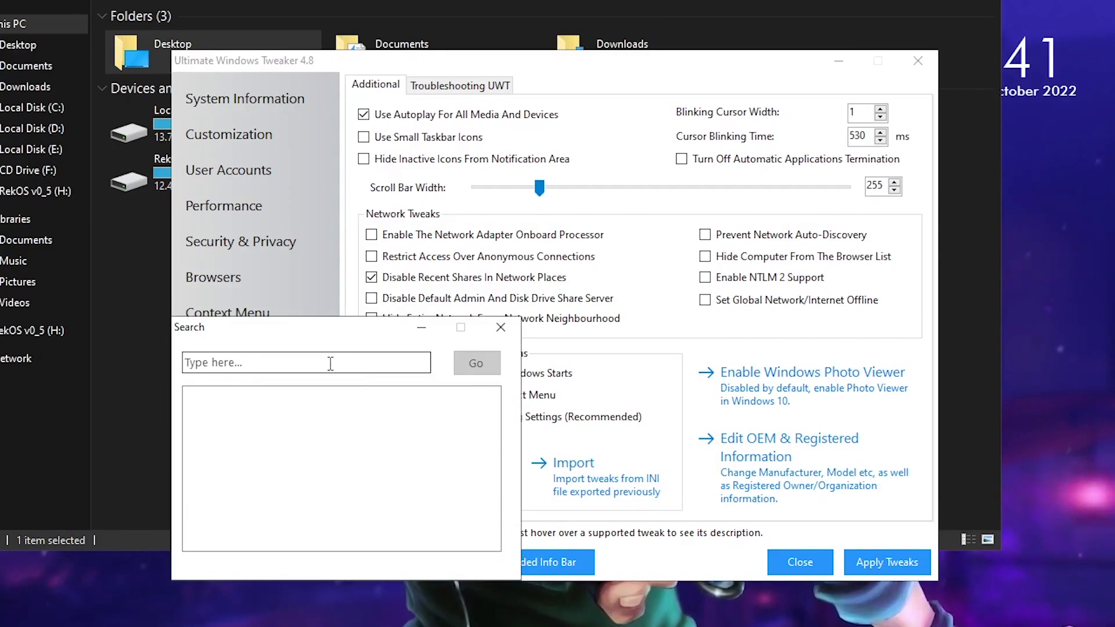
type("power")
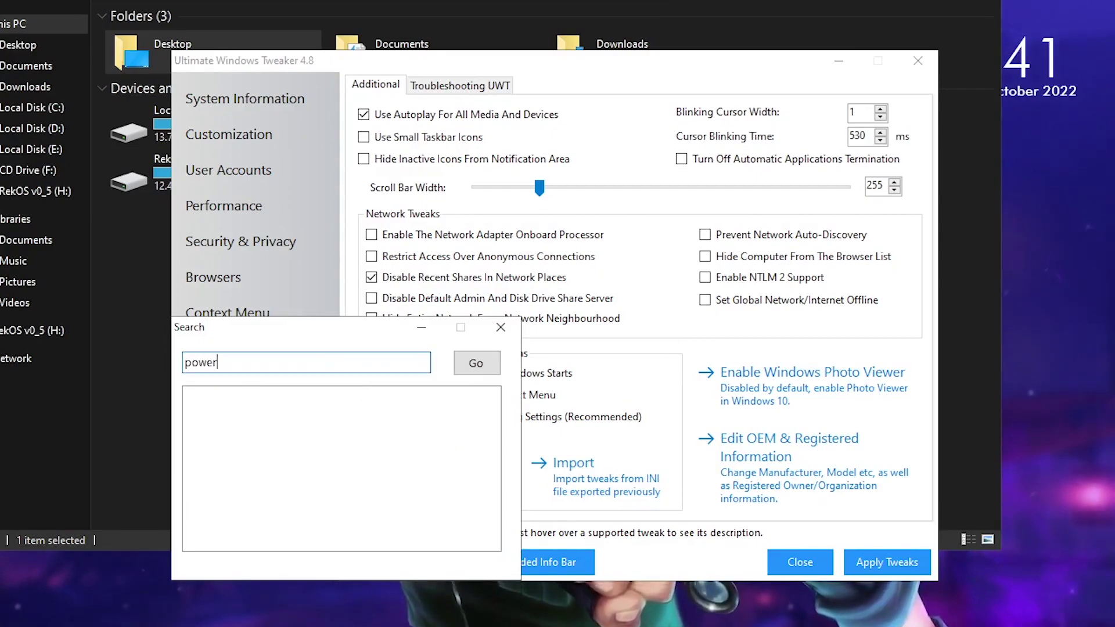
key("Return")
left_click(232, 390)
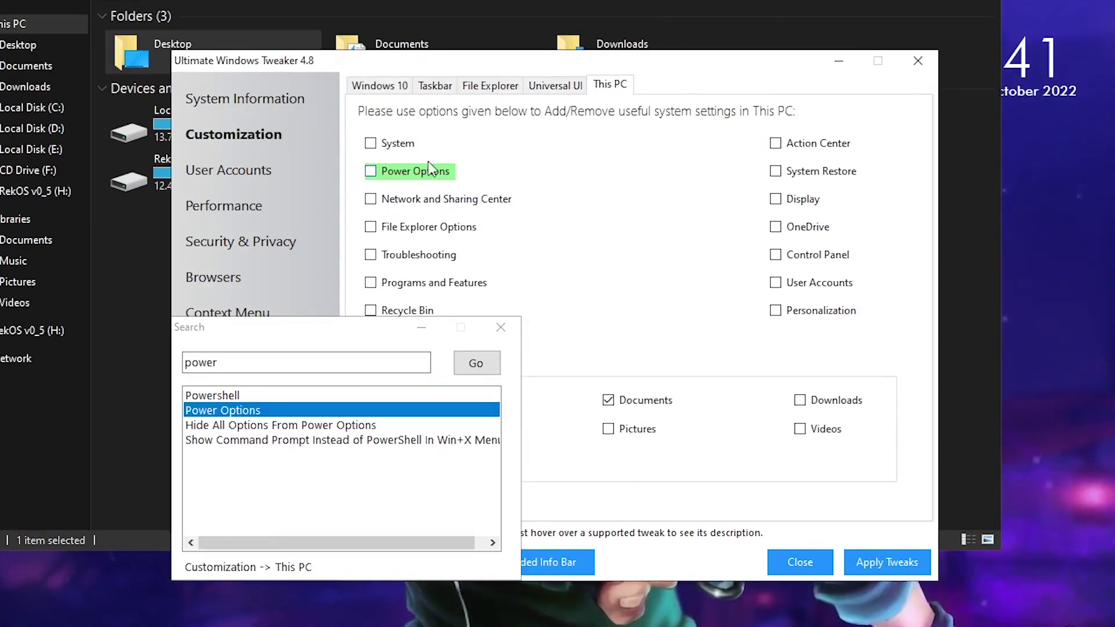
key("Escape")
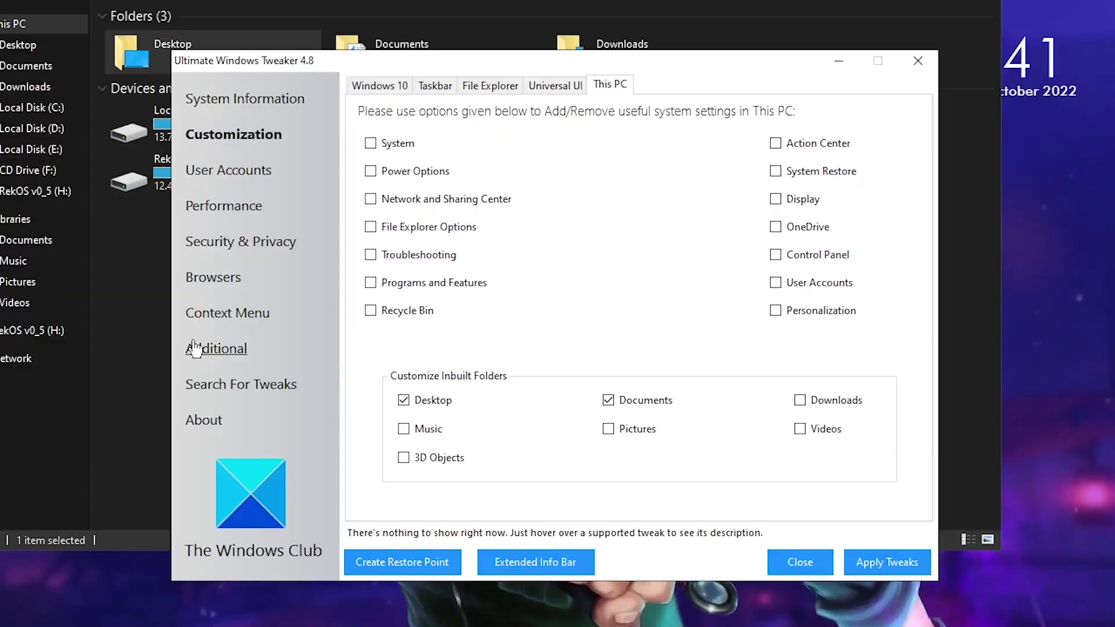
left_click(195, 348)
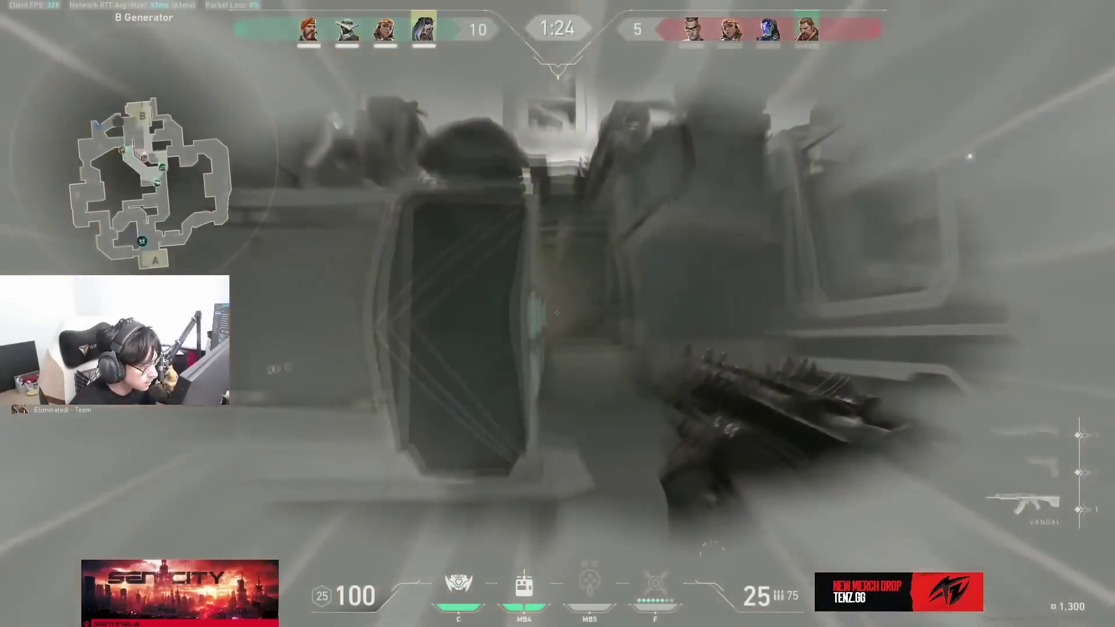
left_click(558, 314)
left_click(558, 313)
left_click(557, 314)
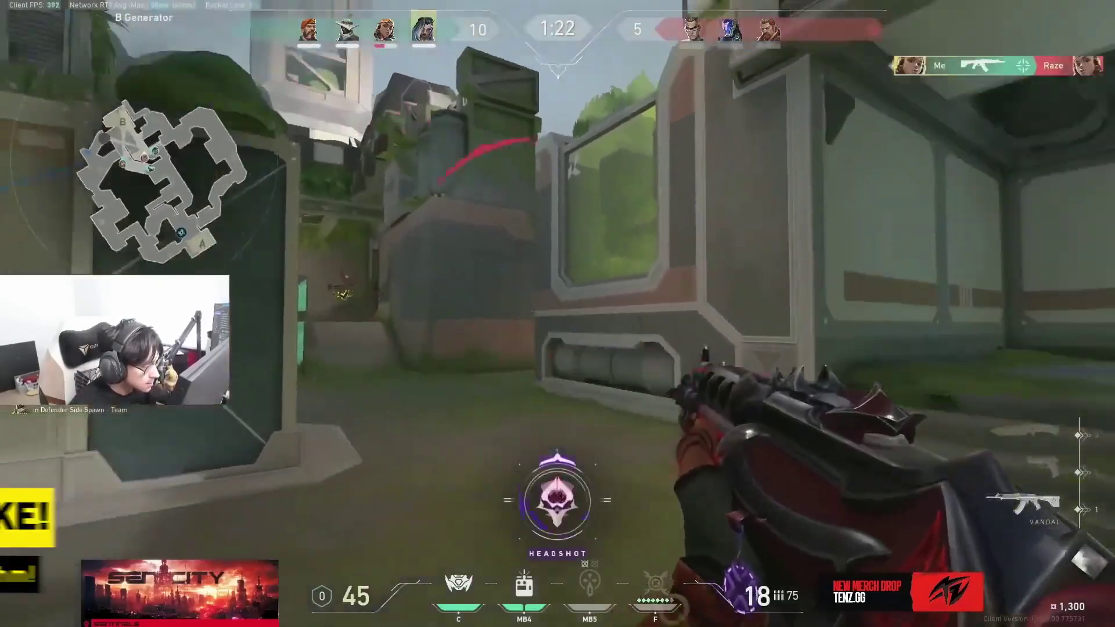
key("q")
left_click(558, 314)
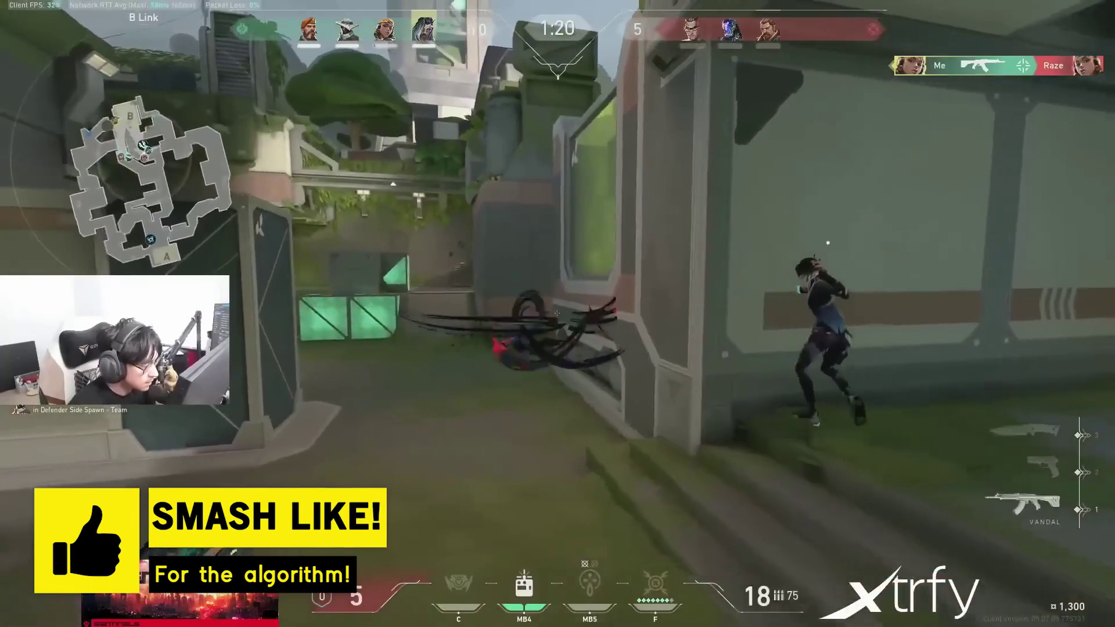
key("q")
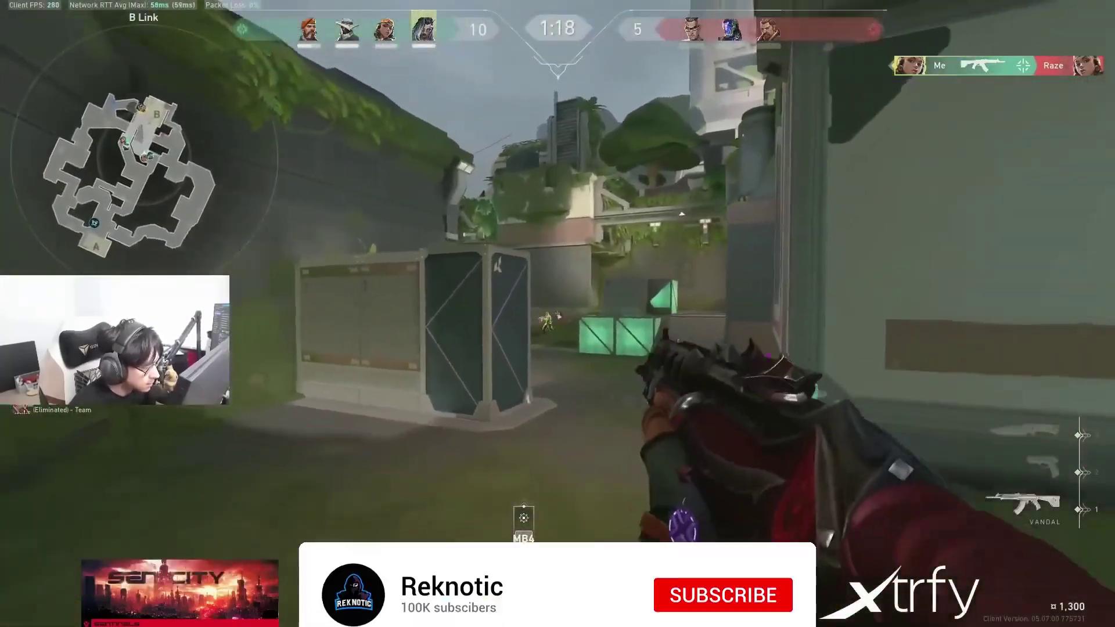
left_click(557, 314)
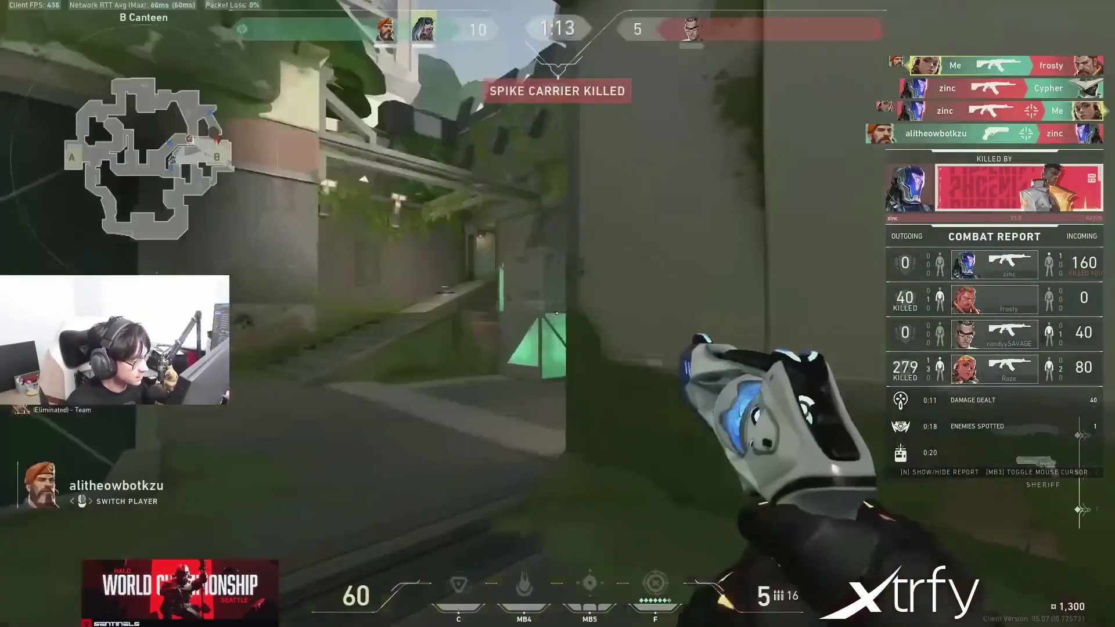
left_click(557, 313)
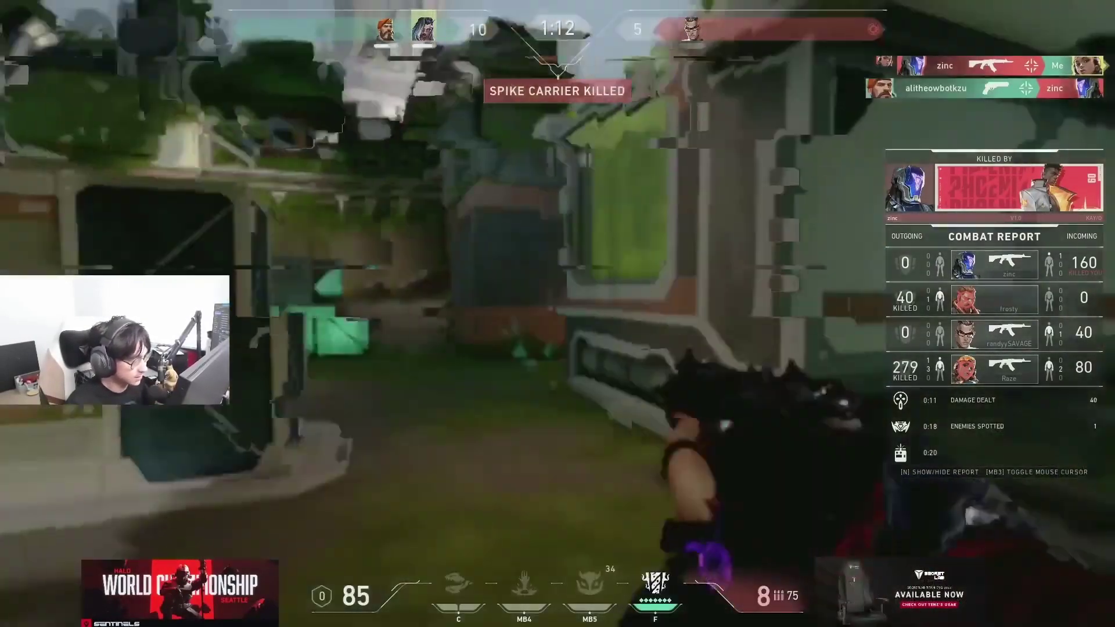
right_click(558, 314)
left_click(558, 314)
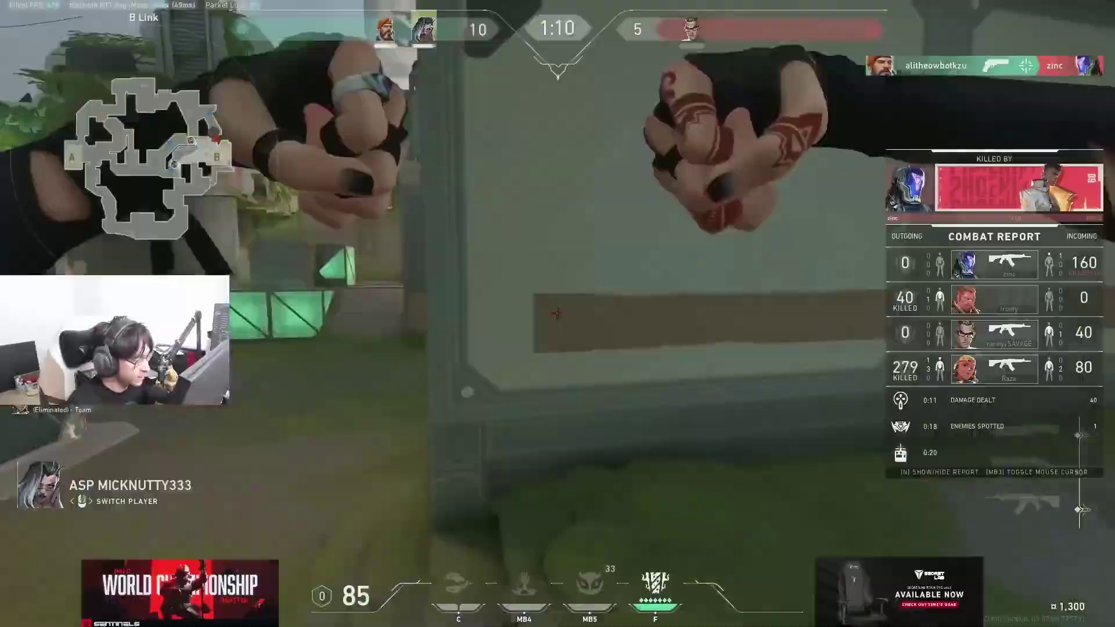